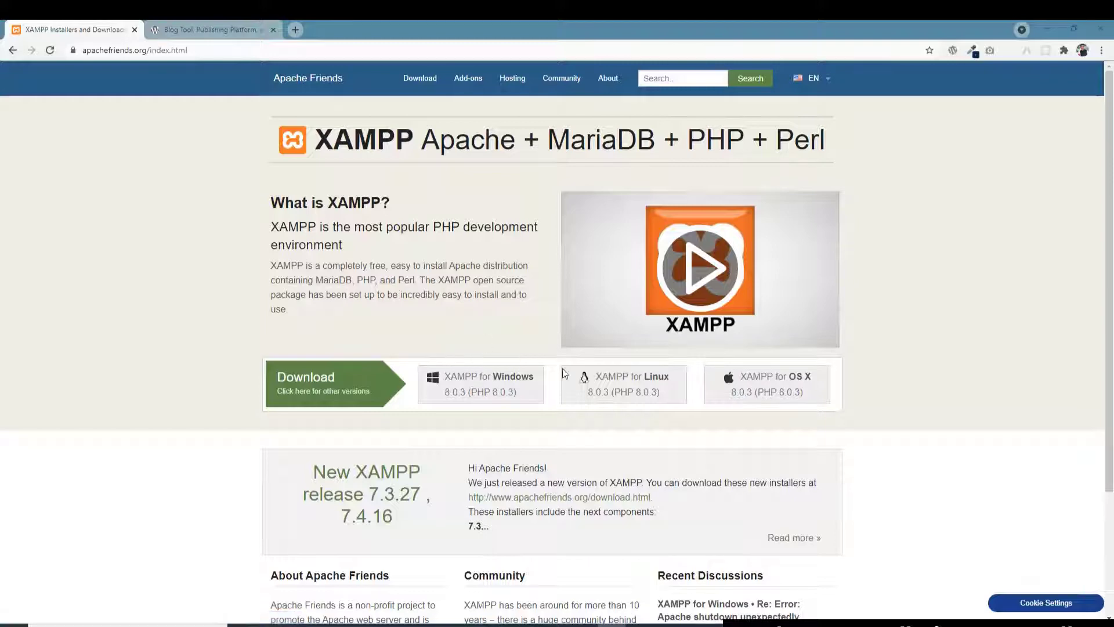
Step: Start the XAMPP for Windows download, cancel the save prompt, and return to WordPress.org
click(489, 383)
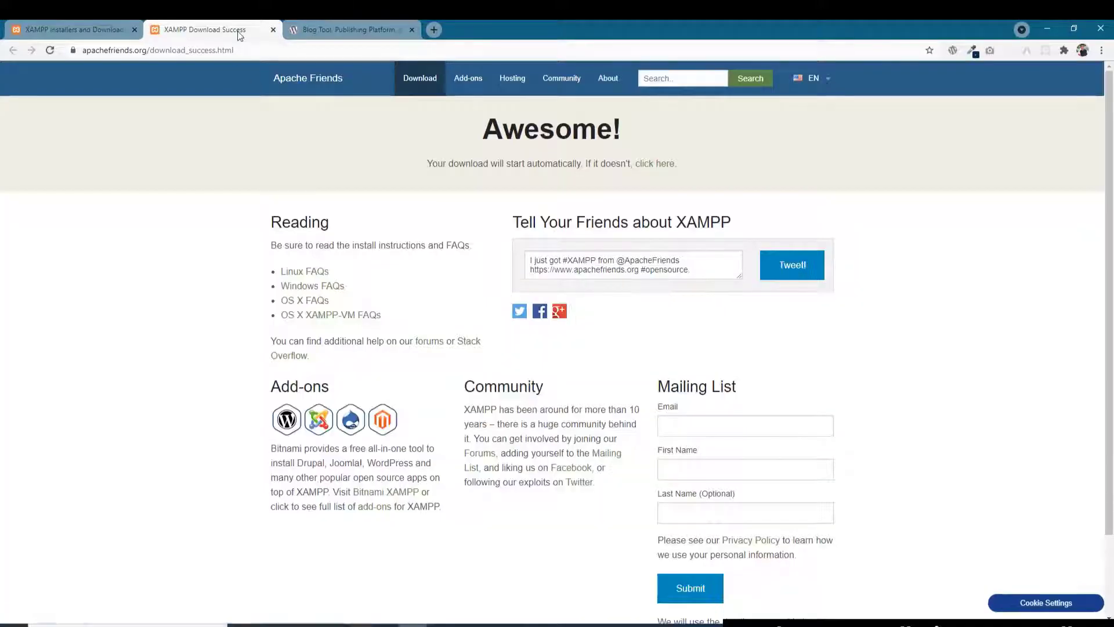
click(595, 601)
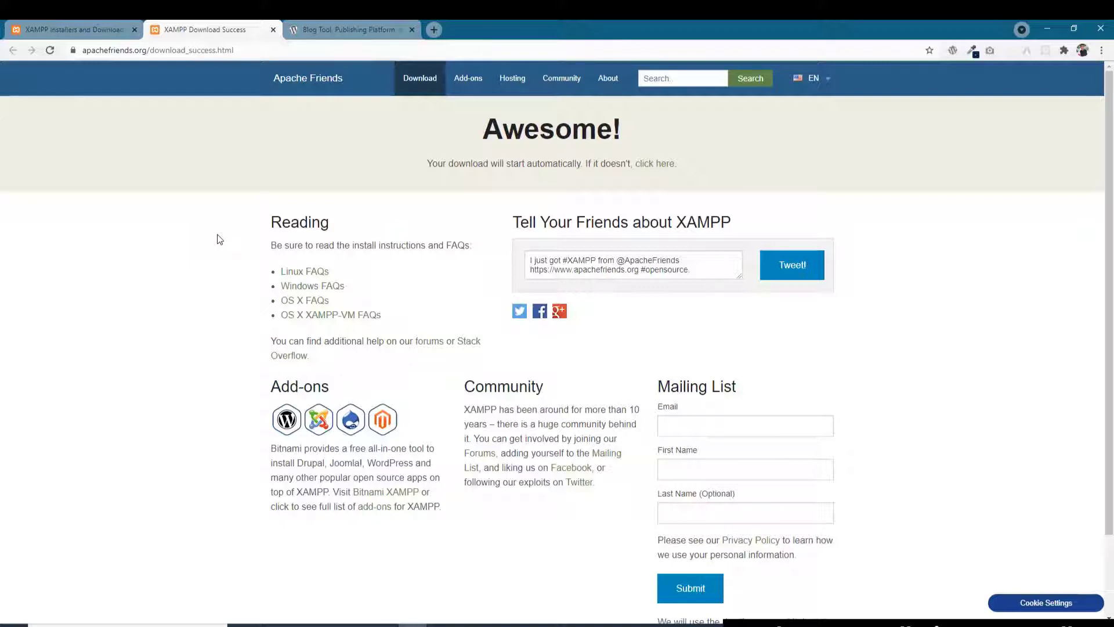
middle_click(209, 35)
click(218, 36)
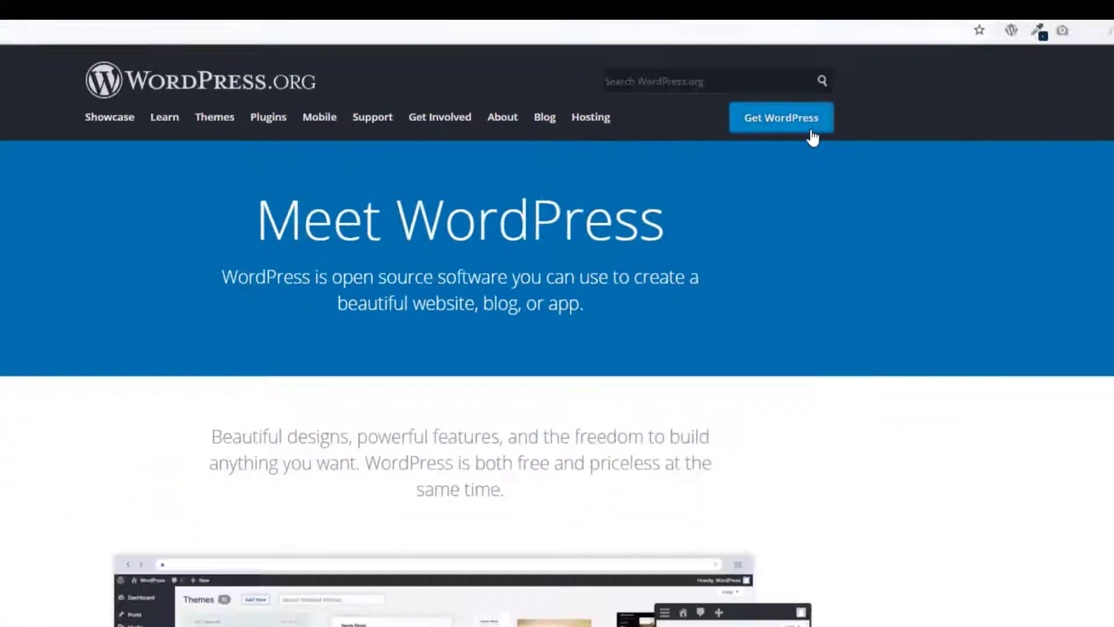
Step: Browse WordPress.org's WordPress 5.7 download page, then bring up the htdocs folder in File Explorer
click(818, 142)
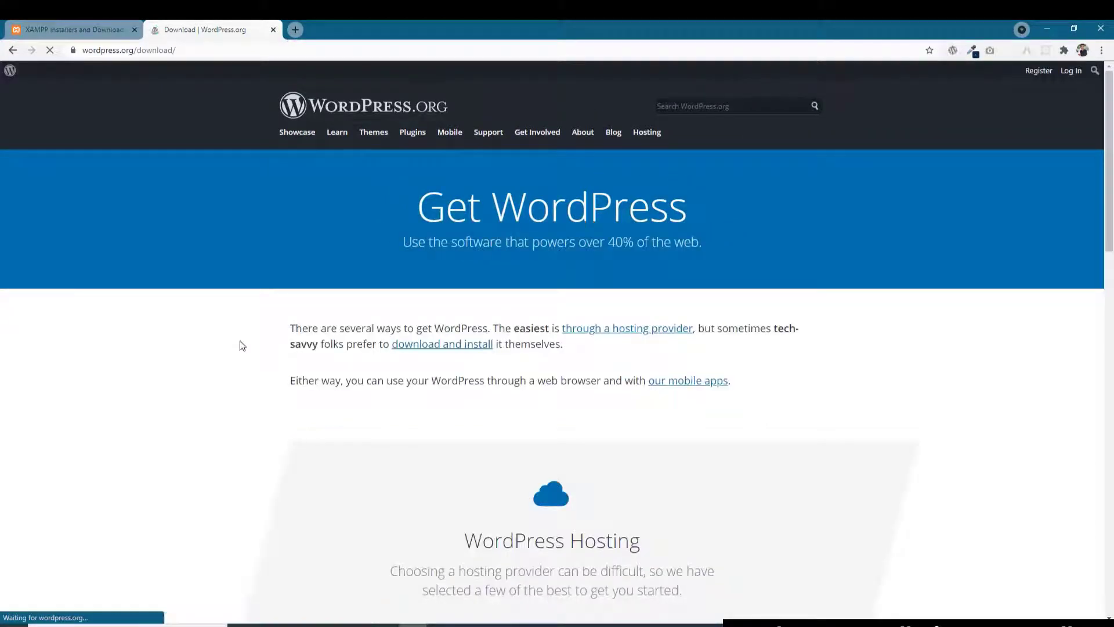
scroll(213, 337, down, 10)
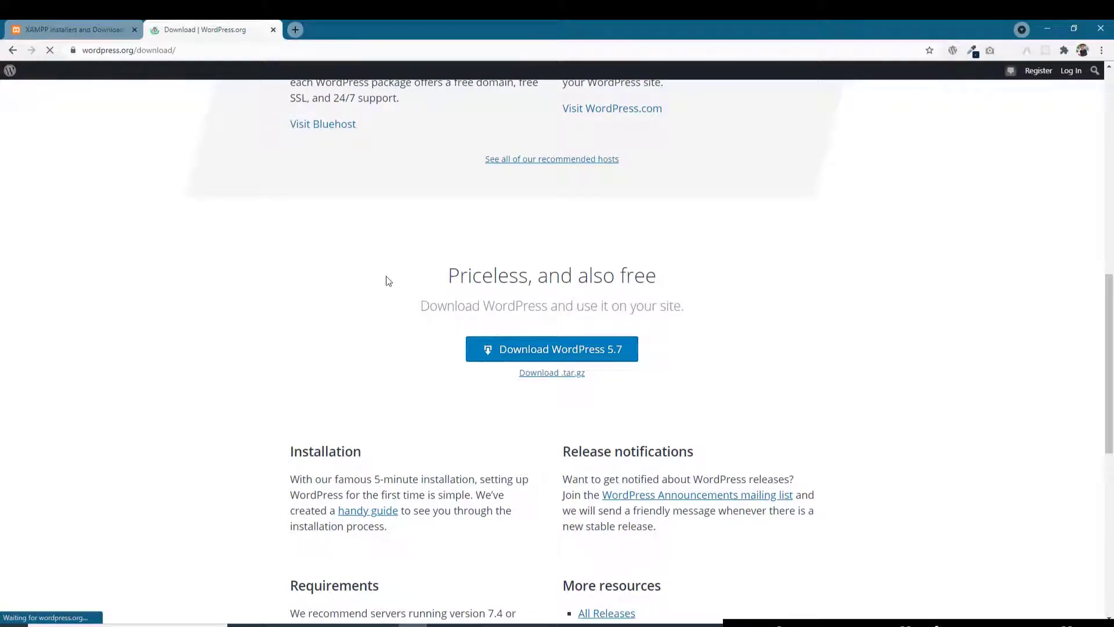
scroll(375, 296, up, 4)
scroll(325, 241, up, 1)
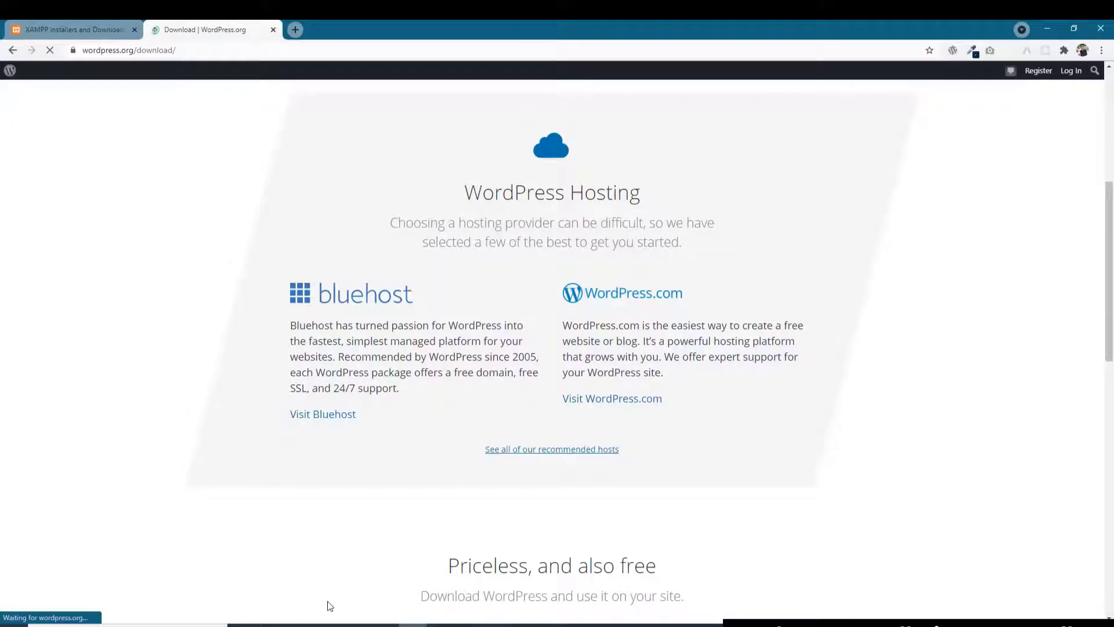
click(329, 623)
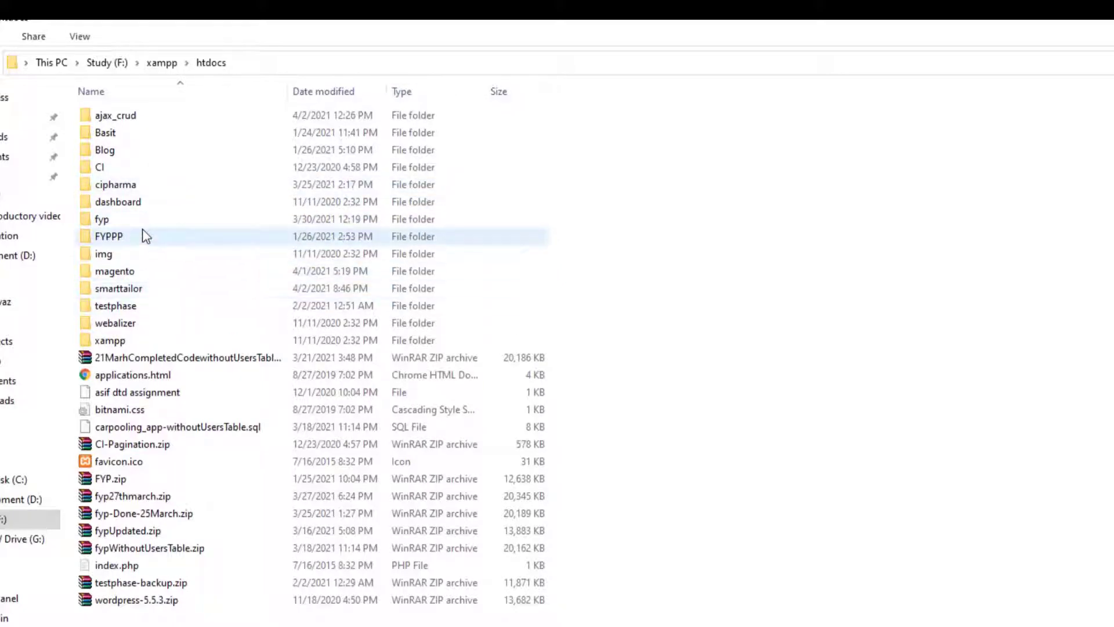
Step: Extract wordpress-5.5.3.zip into xampp\htdocs with WinRAR's Extract Here
click(165, 61)
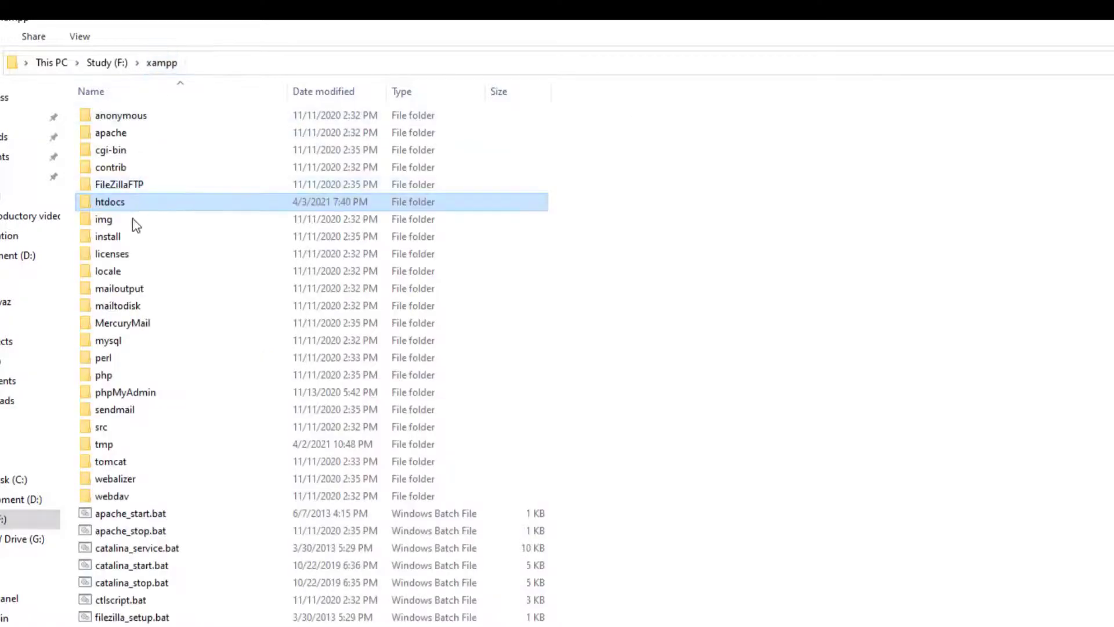
double_click(130, 207)
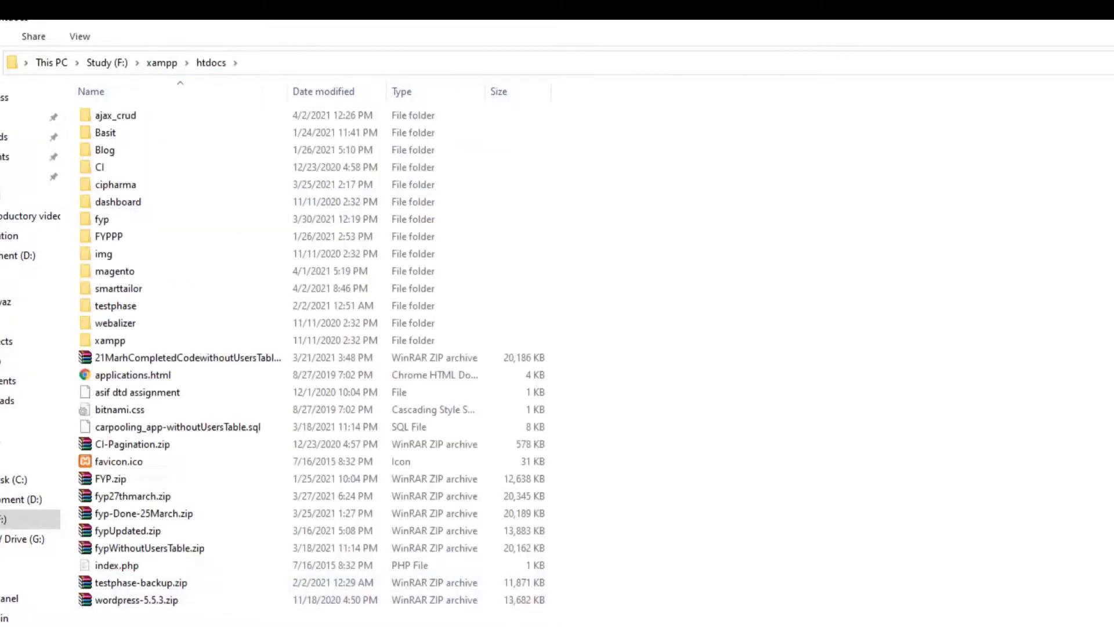
right_click(202, 606)
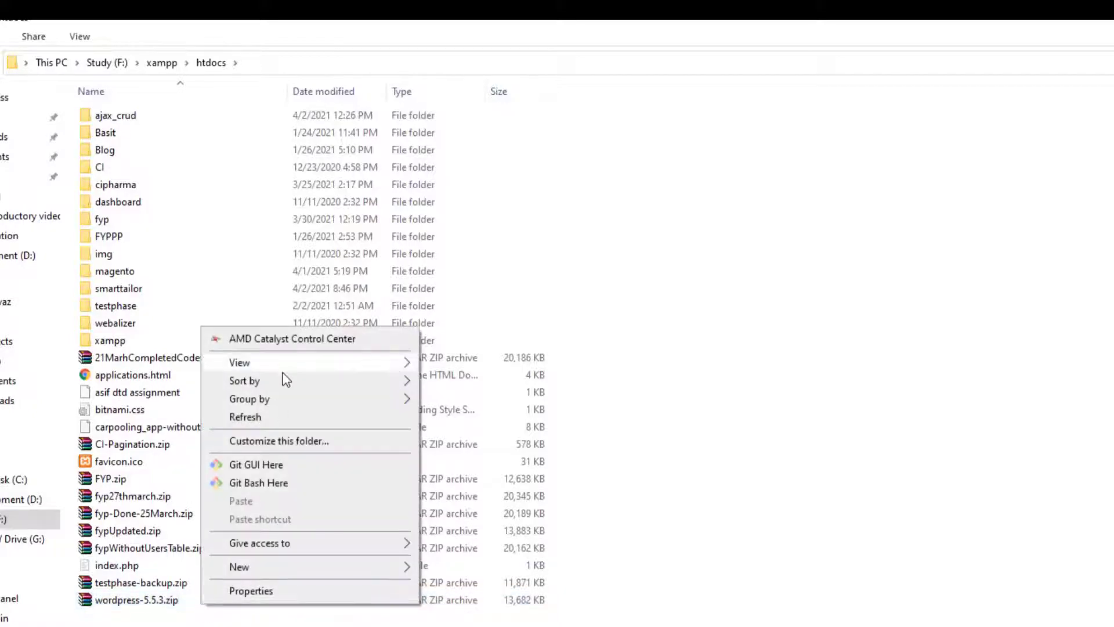
click(154, 608)
right_click(154, 603)
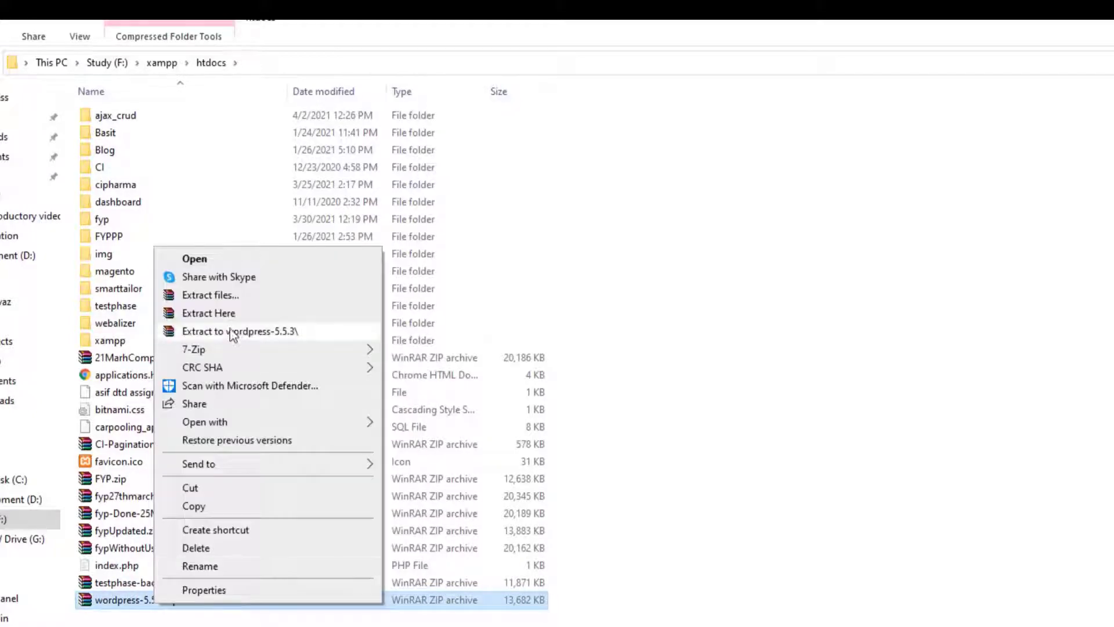
click(232, 316)
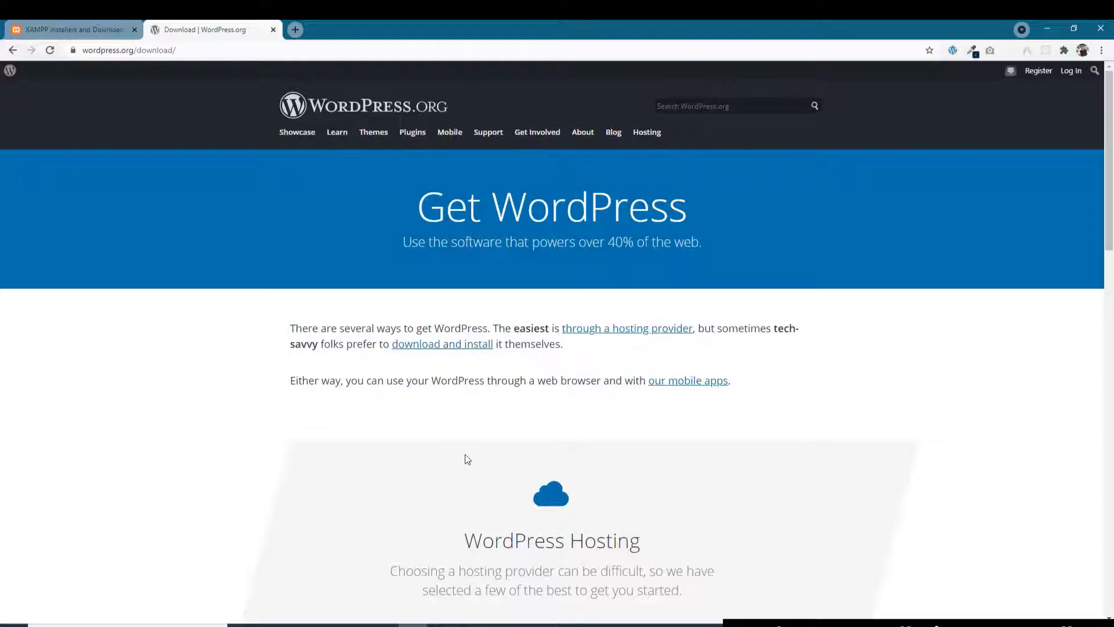
Step: Launch xampp-control.exe from the xampp folder, start Apache and MySQL, then close the panel
click(327, 624)
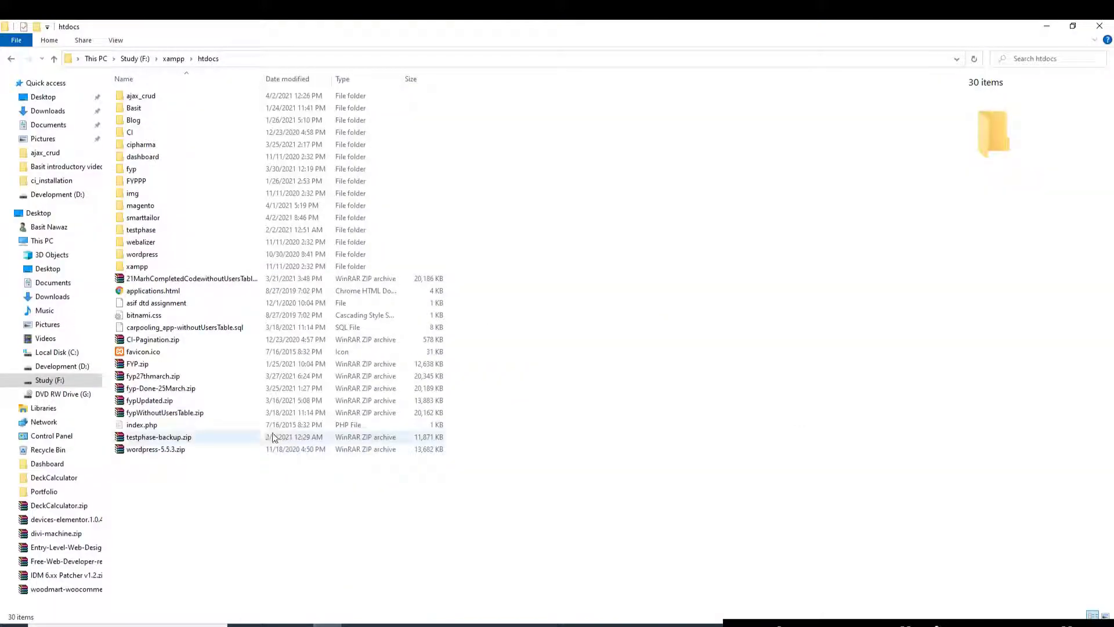
click(173, 59)
scroll(211, 534, down, 3)
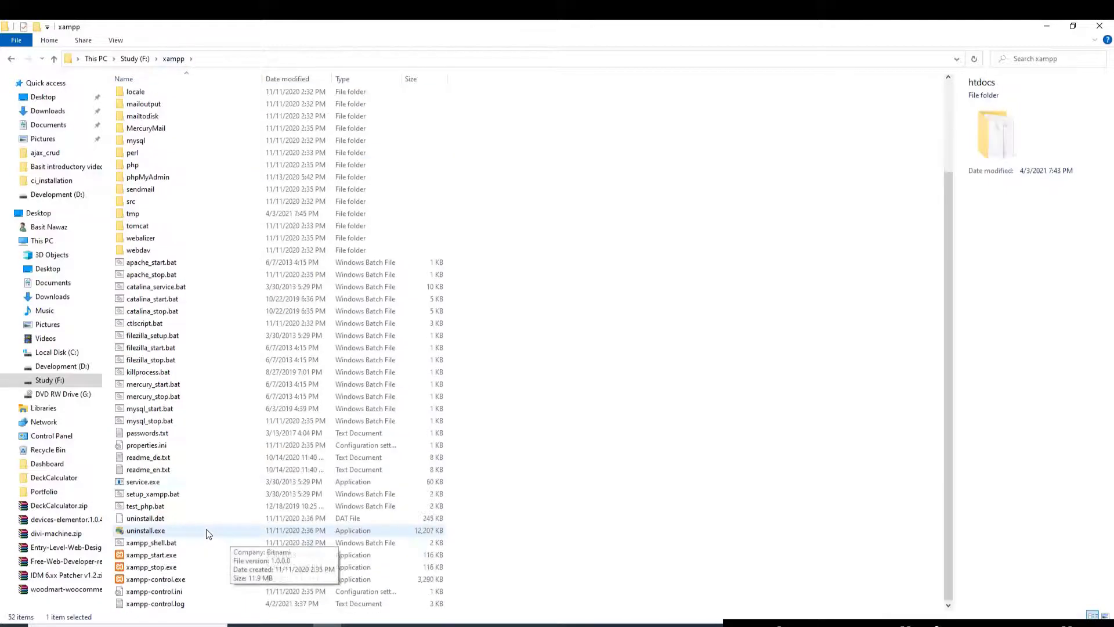
double_click(171, 580)
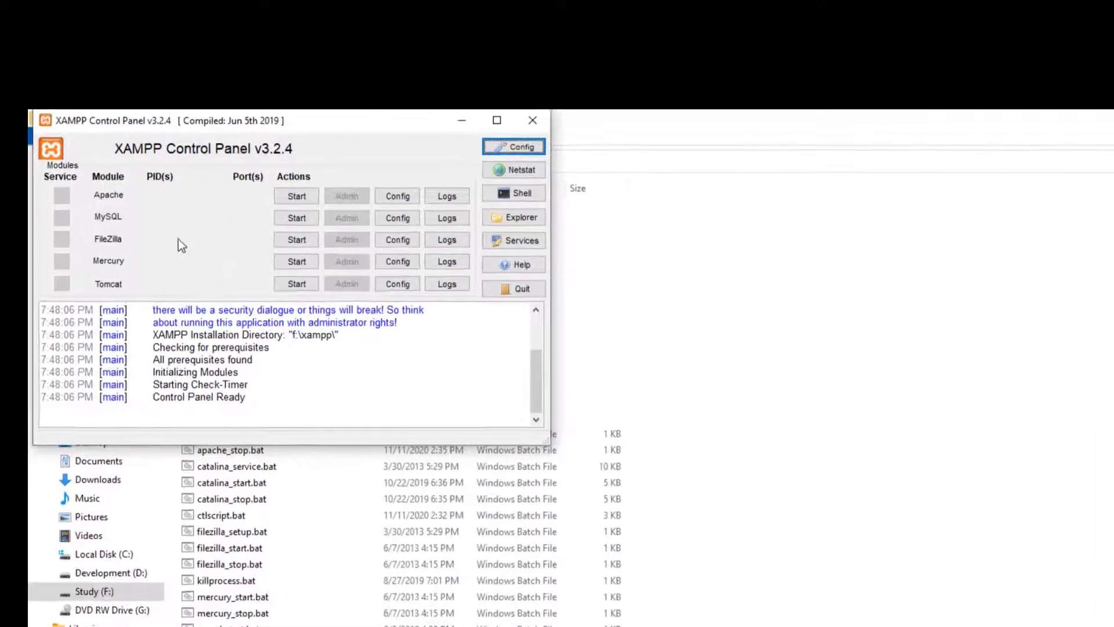
click(296, 196)
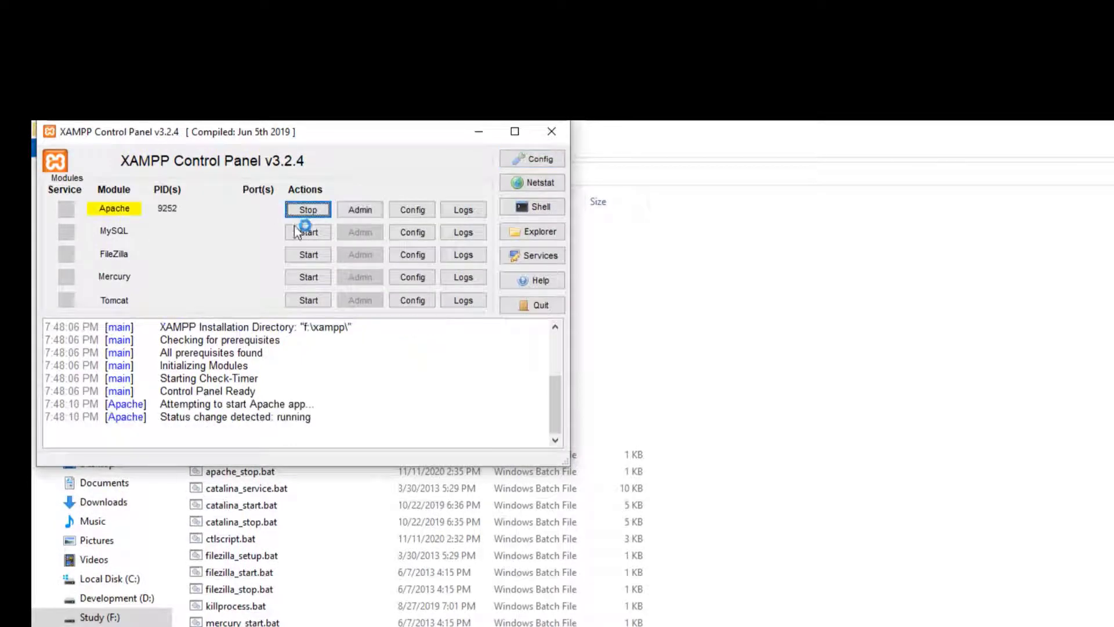
click(302, 233)
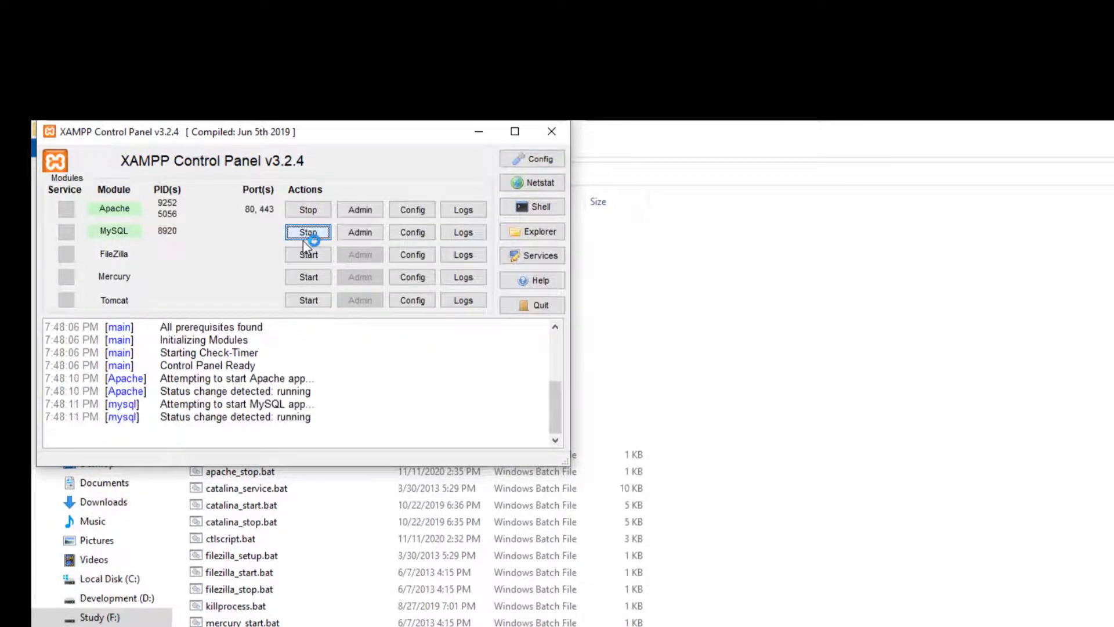
click(486, 95)
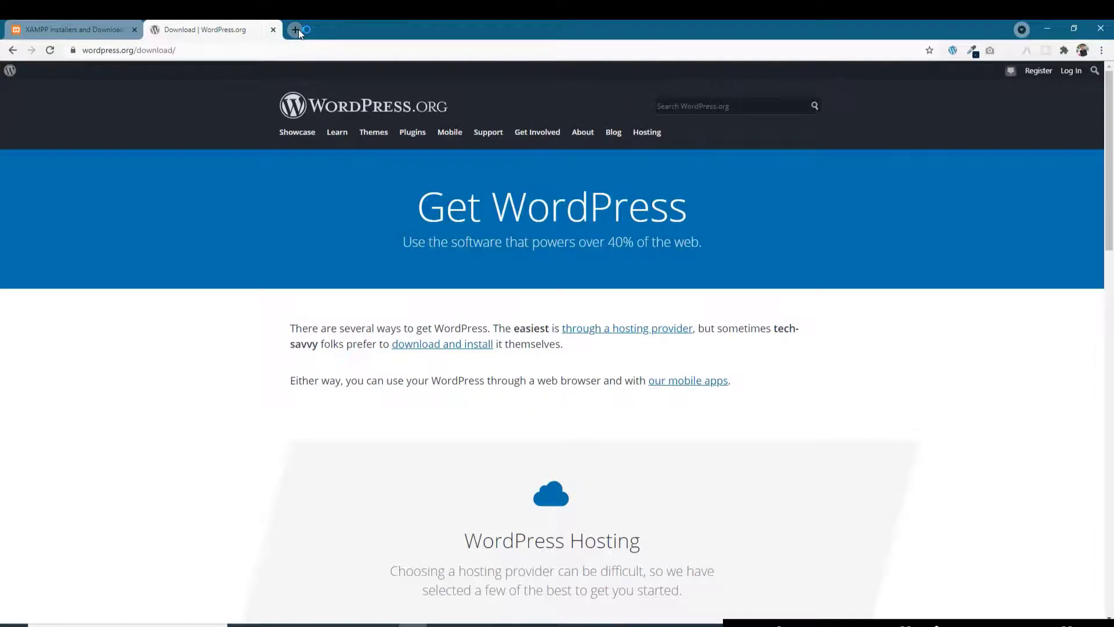
Step: Load localhost/phpmyadmin in a new browser tab
click(296, 29)
text(localhost/fyp/)
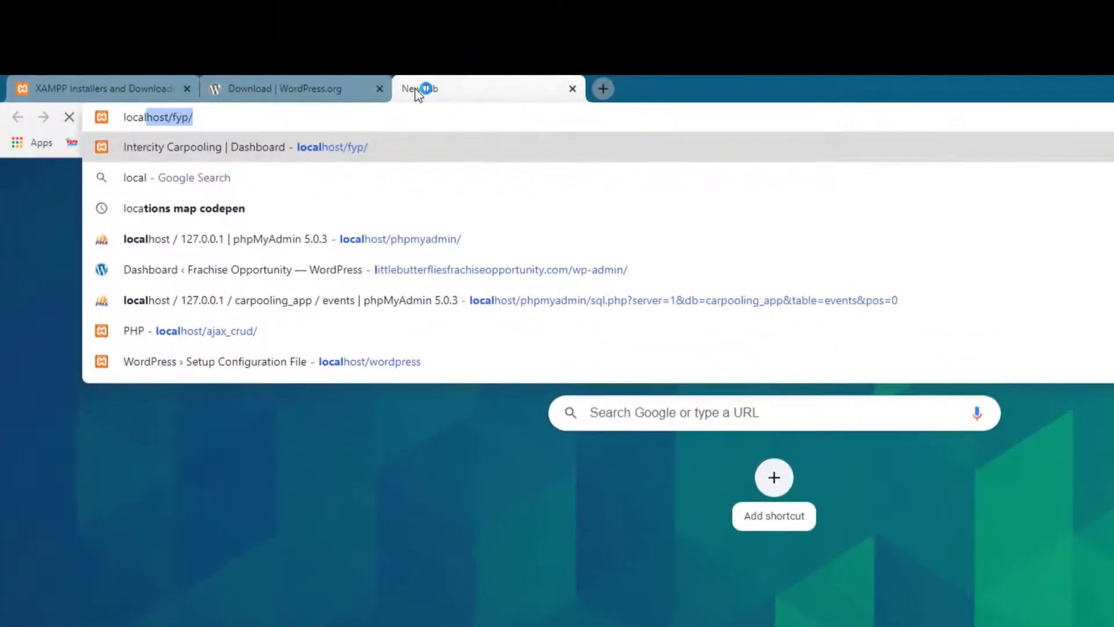
key(BackSpace)
key(BackSpace)
key(BackSpace)
key(BackSpace)
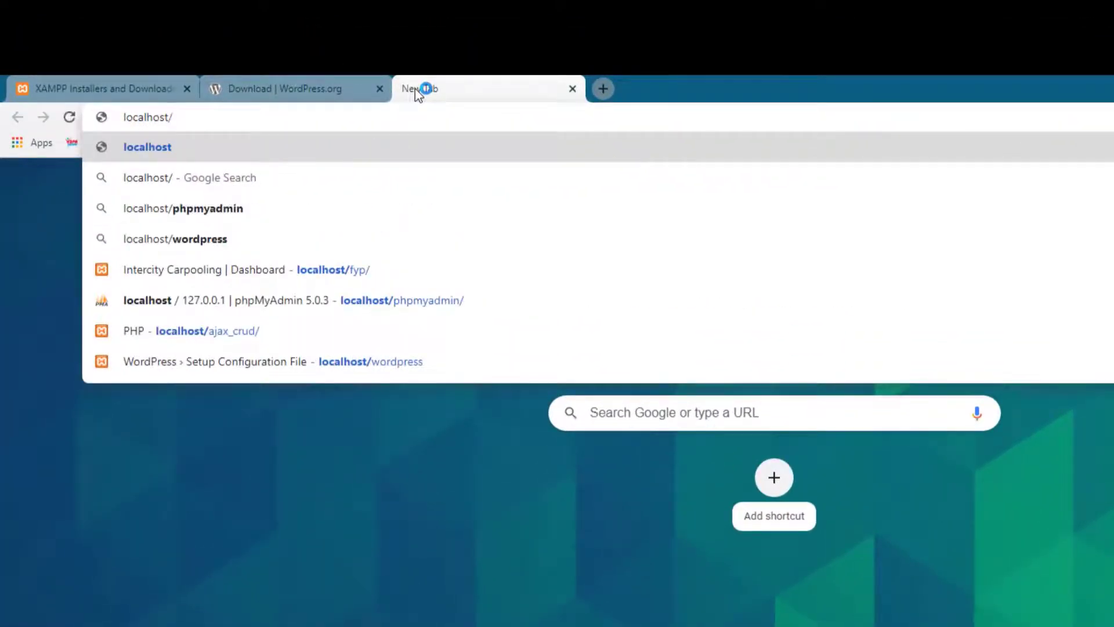
text(php)
key(Return)
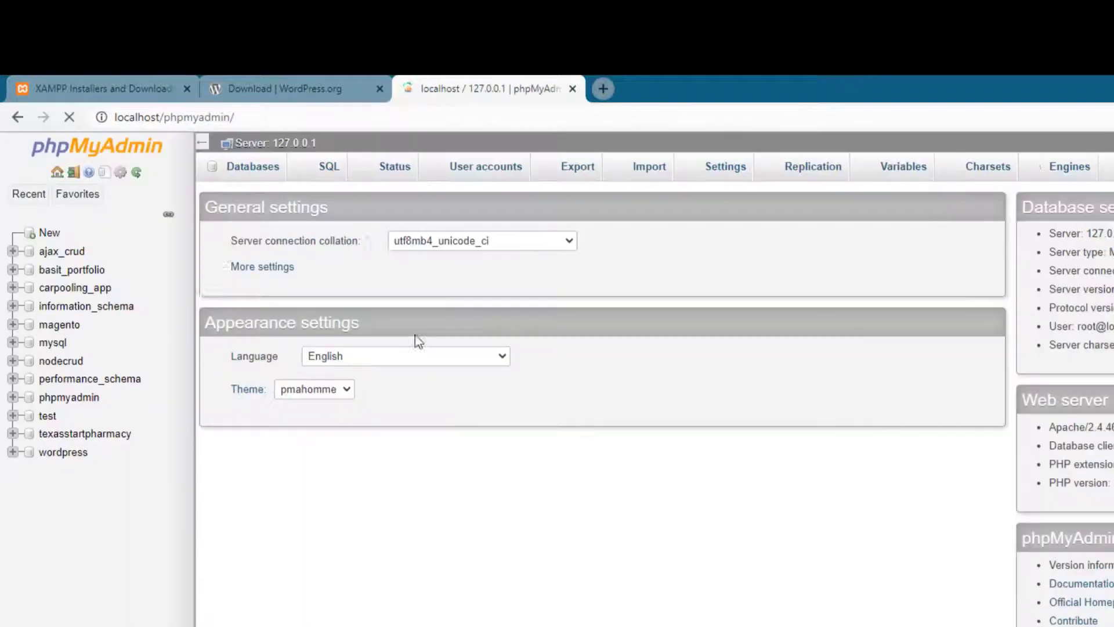
Step: Create a database named portfolio under Databases, then close the phpMyAdmin tab
click(253, 169)
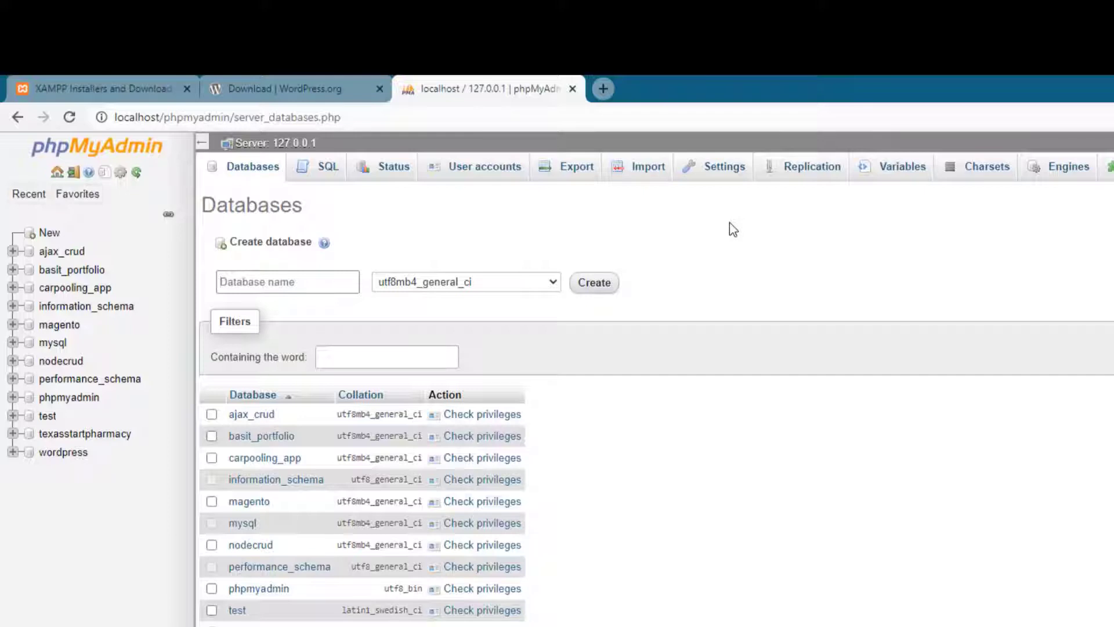
text(portfolio)
click(602, 282)
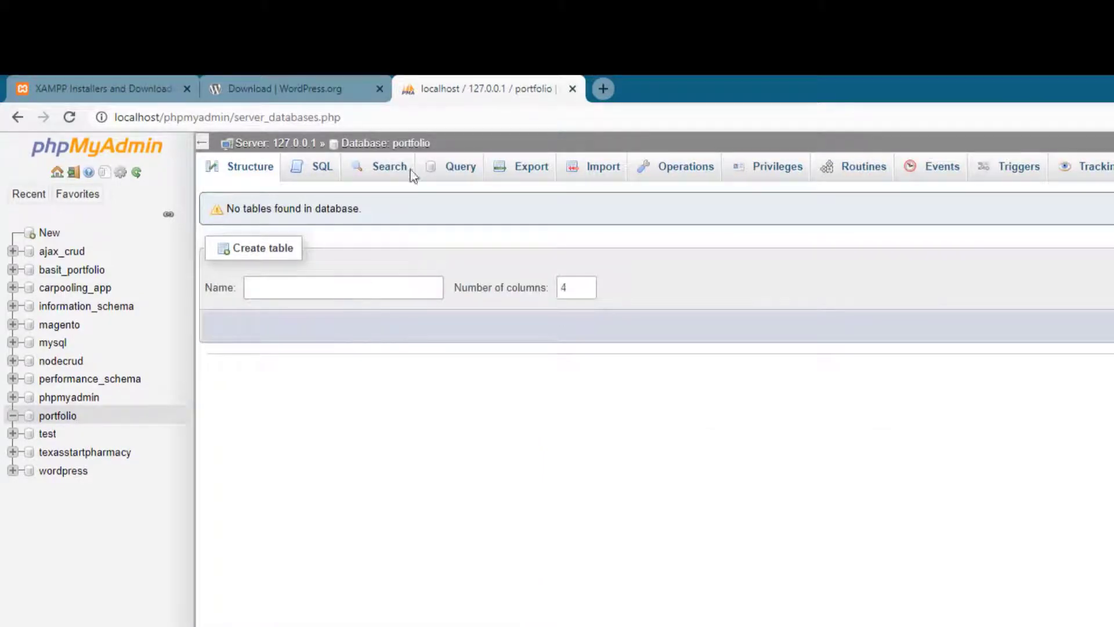
middle_click(524, 95)
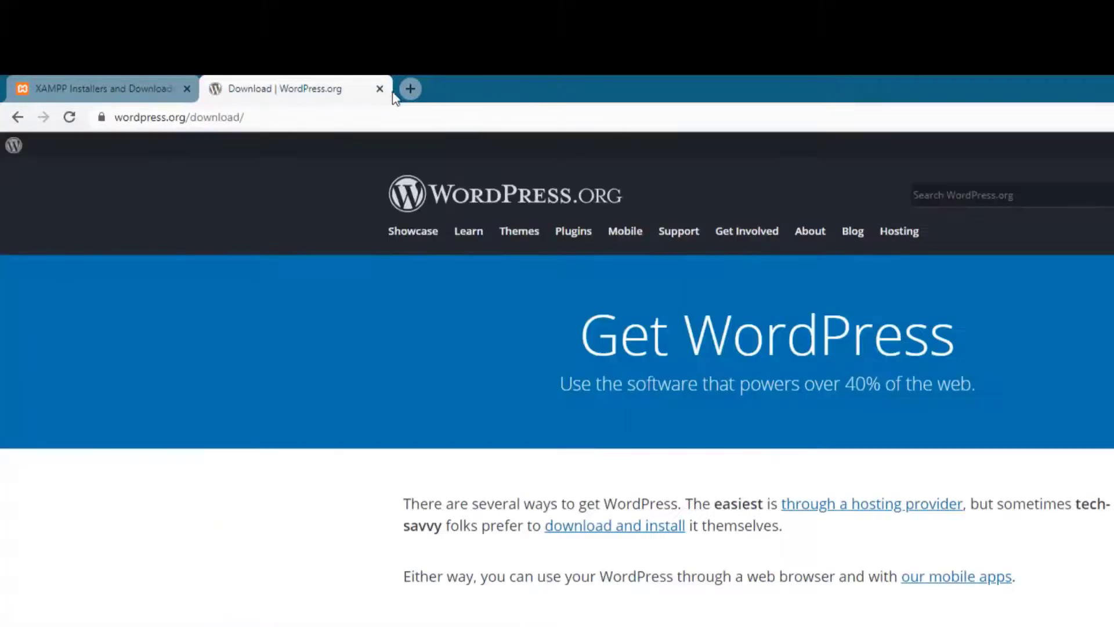
Step: Load localhost/wordpress in a new tab to reach the setup language list
click(408, 89)
text(lo)
key(Right)
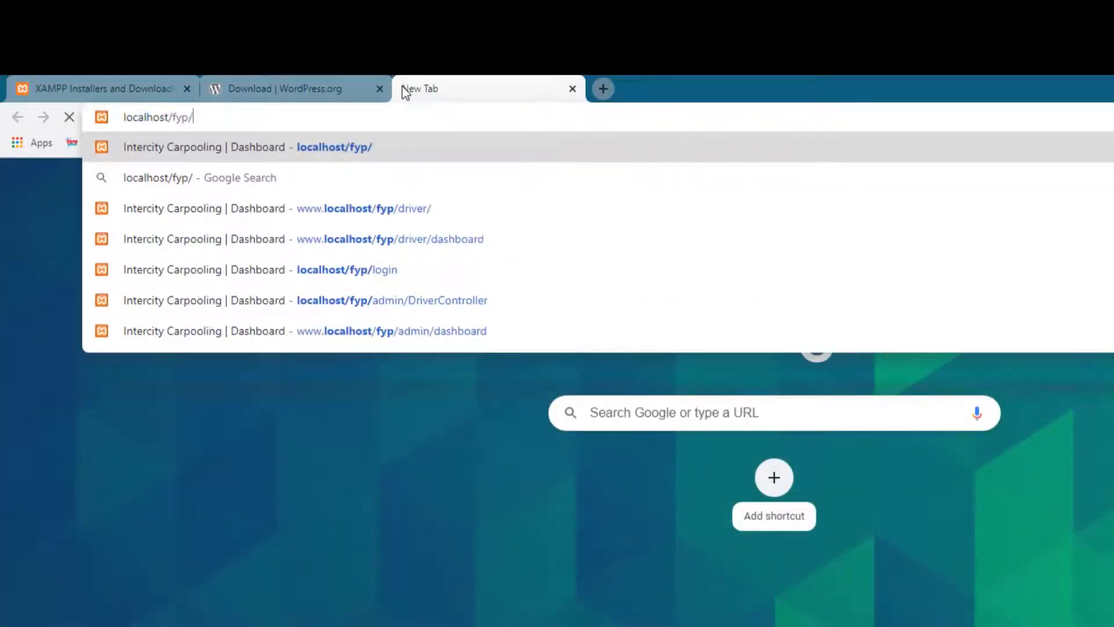
key(BackSpace)
key(BackSpace)
key(BackSpace)
key(BackSpace)
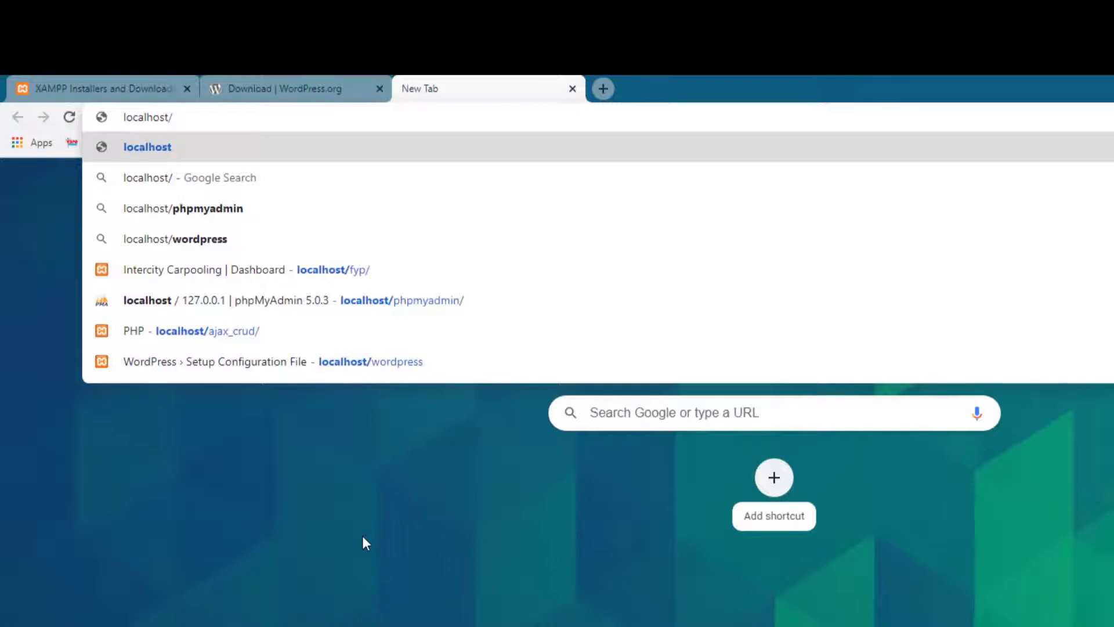
text(wordpres)
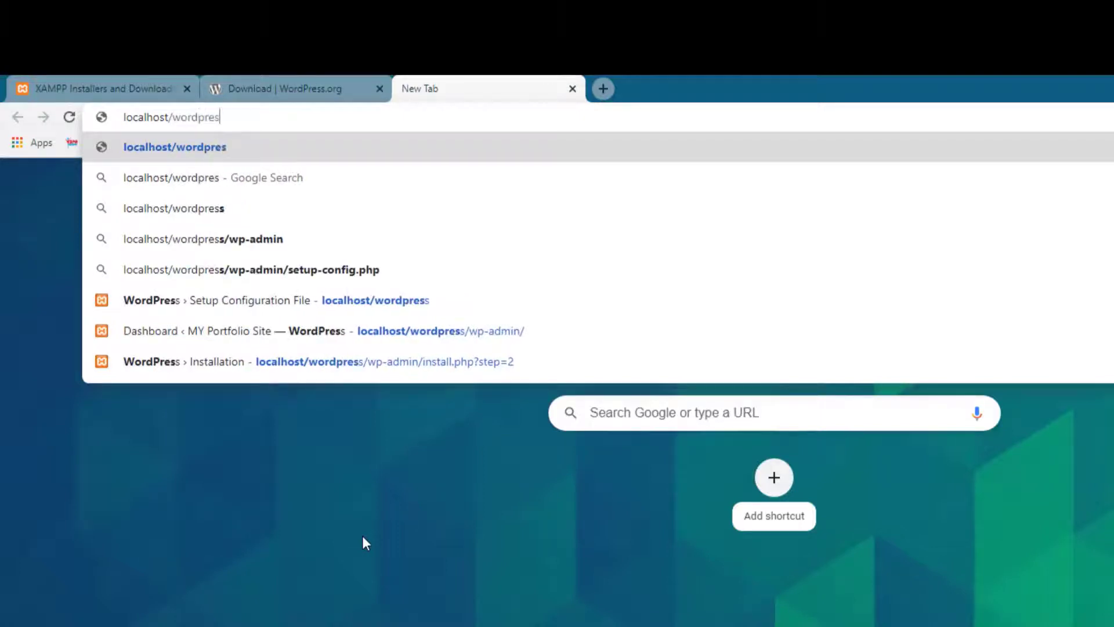
text(s)
key(Return)
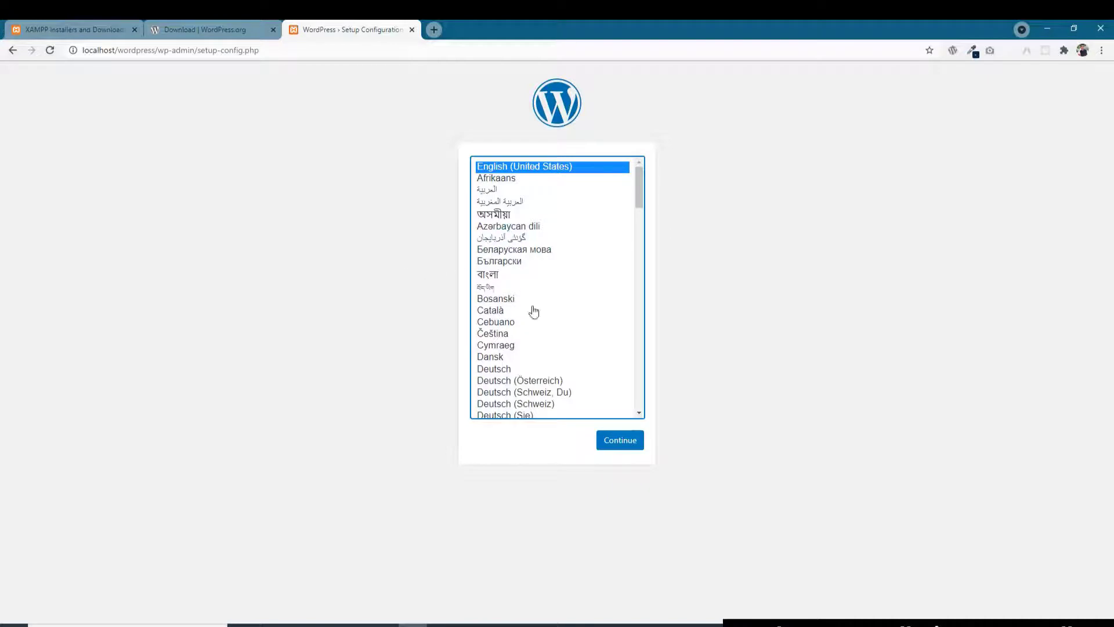
Step: Keep English (United States) and proceed past the welcome page to the database form
click(620, 440)
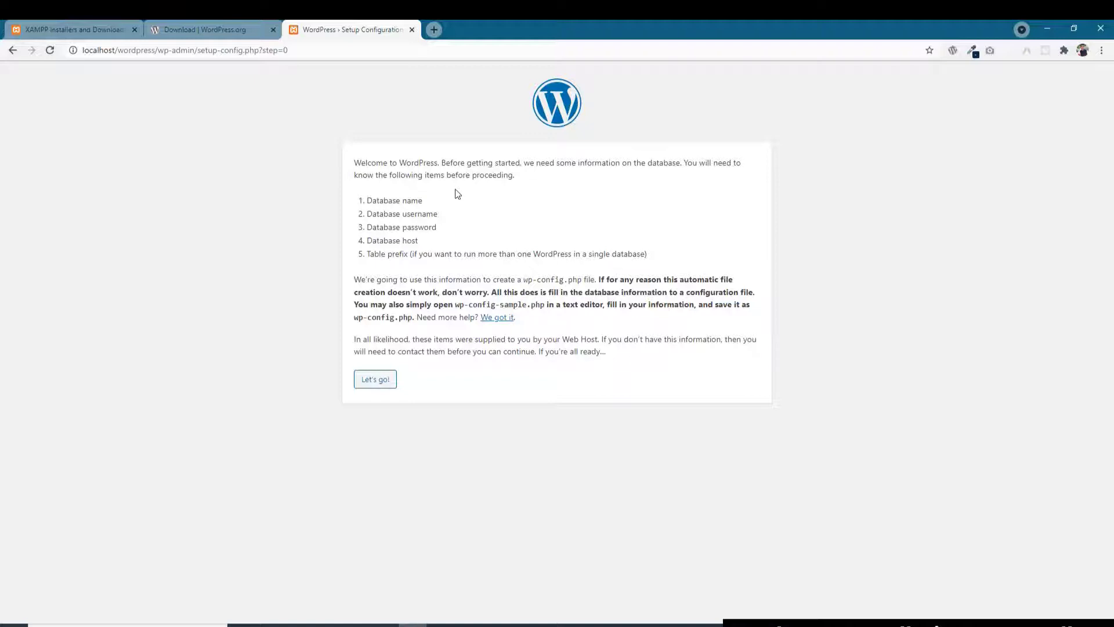
click(387, 384)
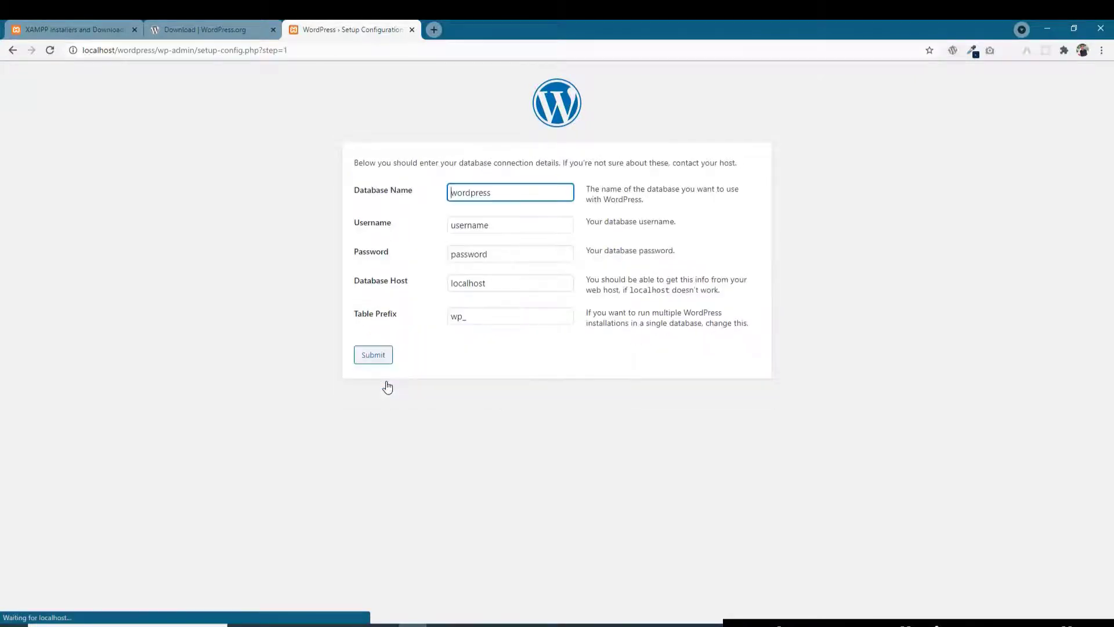
Step: Enter database name portfolio, username root and an empty password, then submit
drag(507, 193, 422, 177)
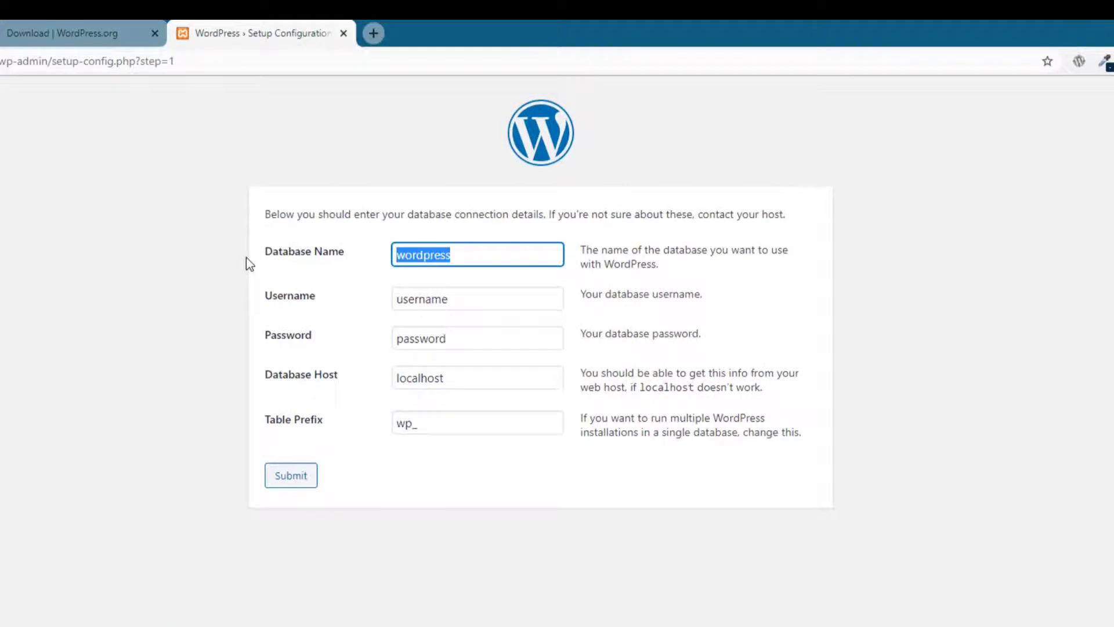
text(portfolio)
key(Tab)
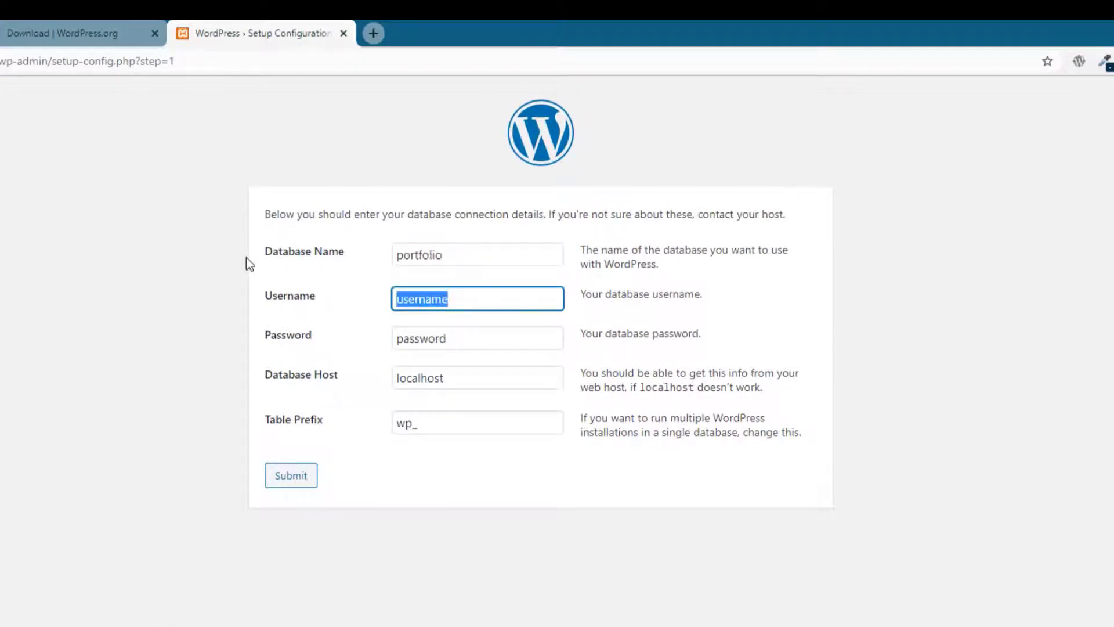
text(root)
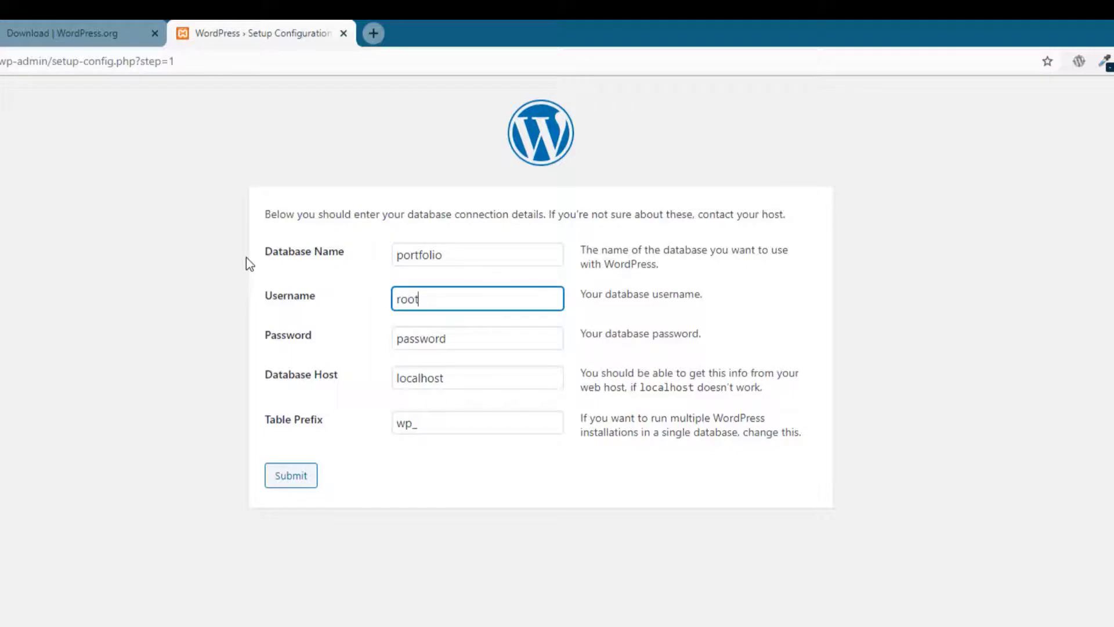
key(Tab)
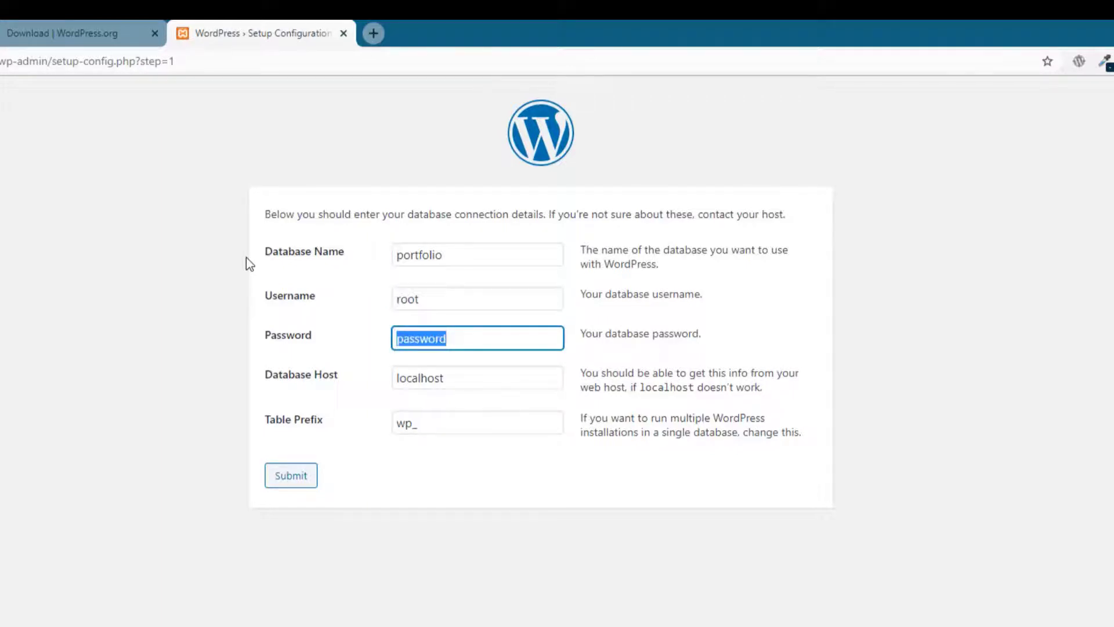
key(BackSpace)
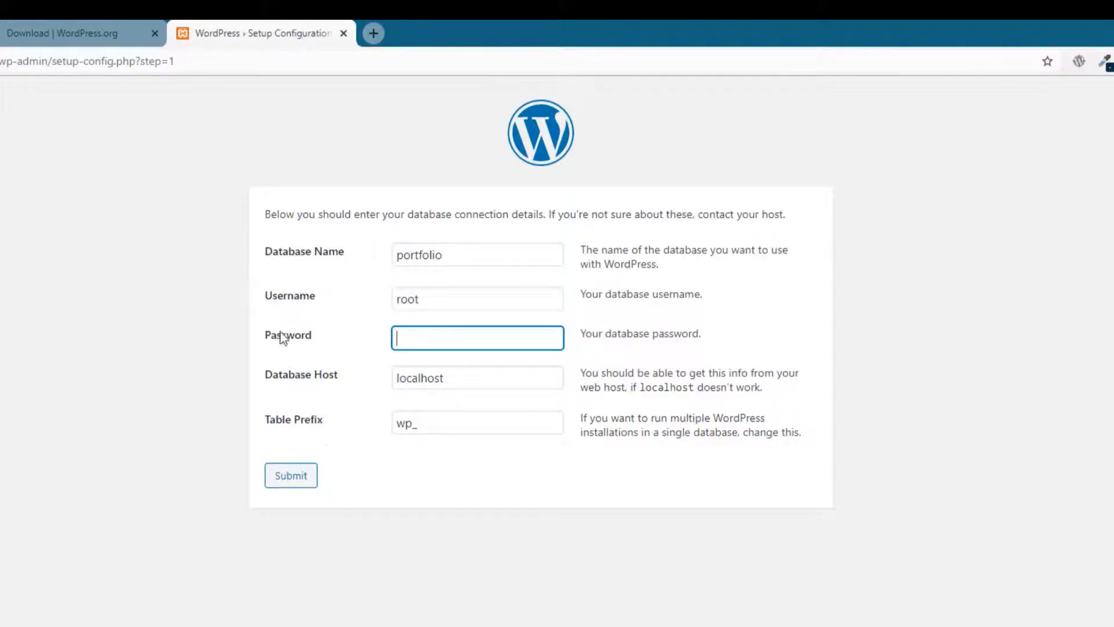
click(303, 476)
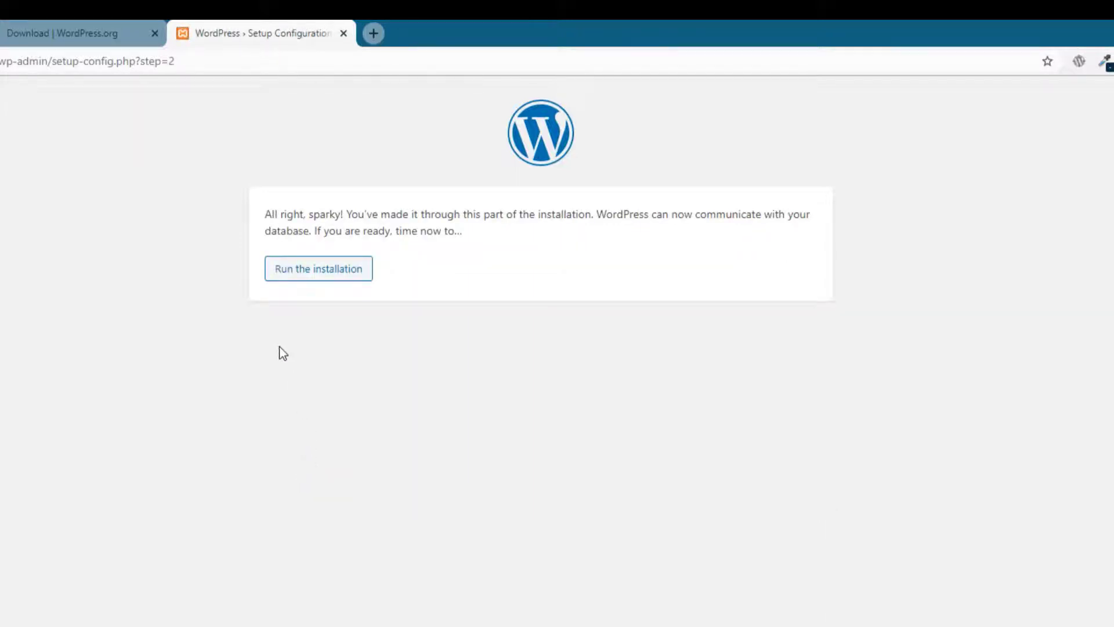
Step: Run the installation and enter site title My Portfolio, username admin and the admin password
click(297, 271)
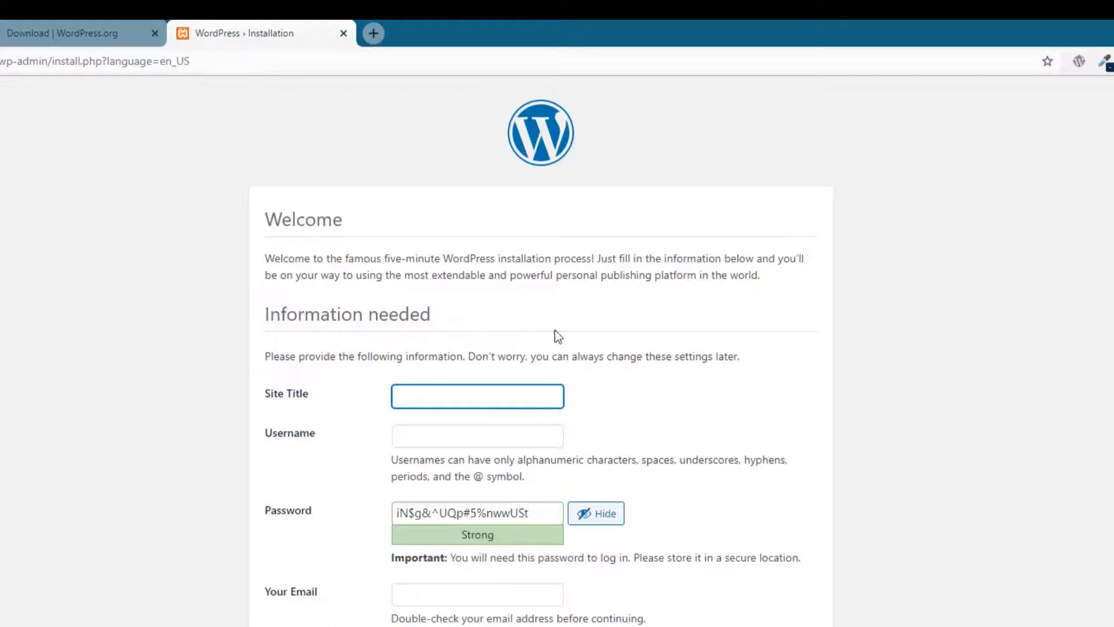
text(My P)
text(ortfolio)
key(Tab)
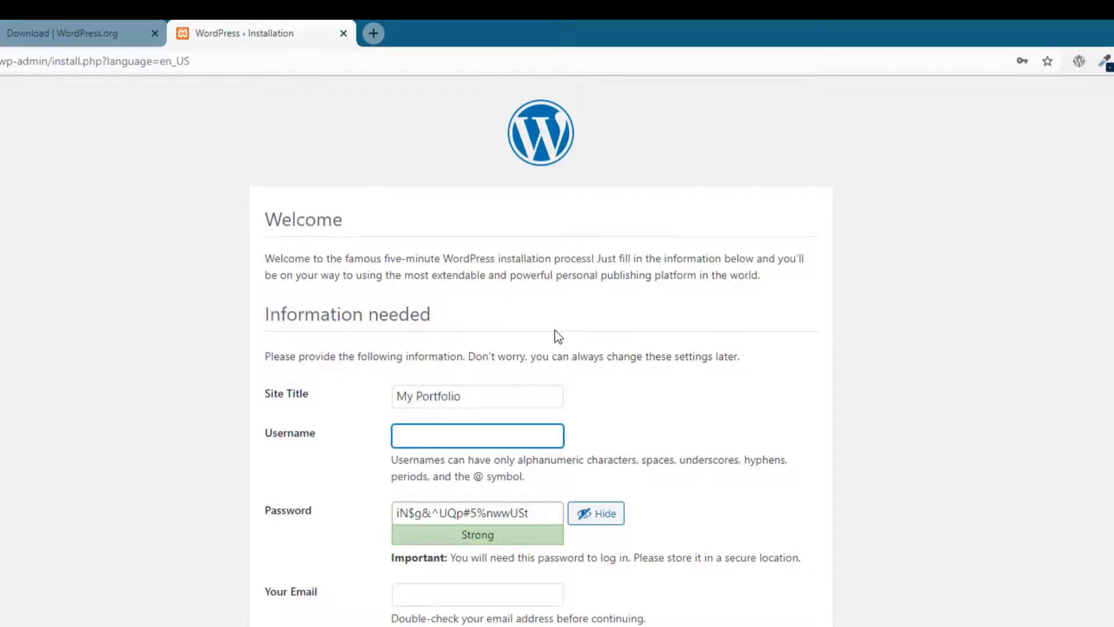
text(admin)
key(Tab)
text(admin123)
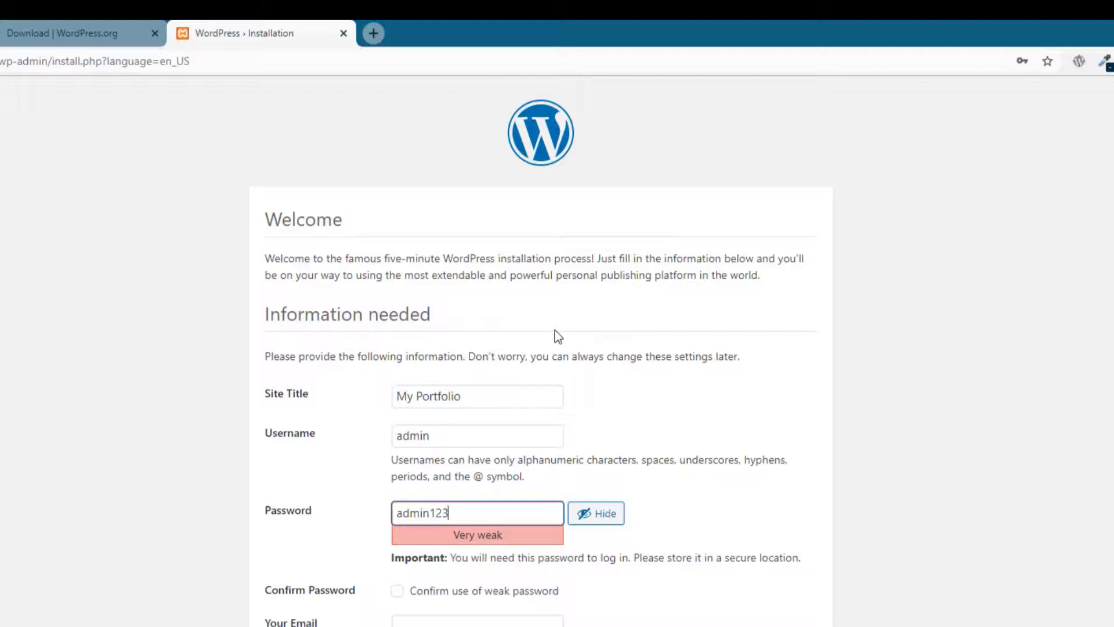
Step: Confirm the weak password, fill in the admin e-mail, and install WordPress
click(473, 592)
click(506, 623)
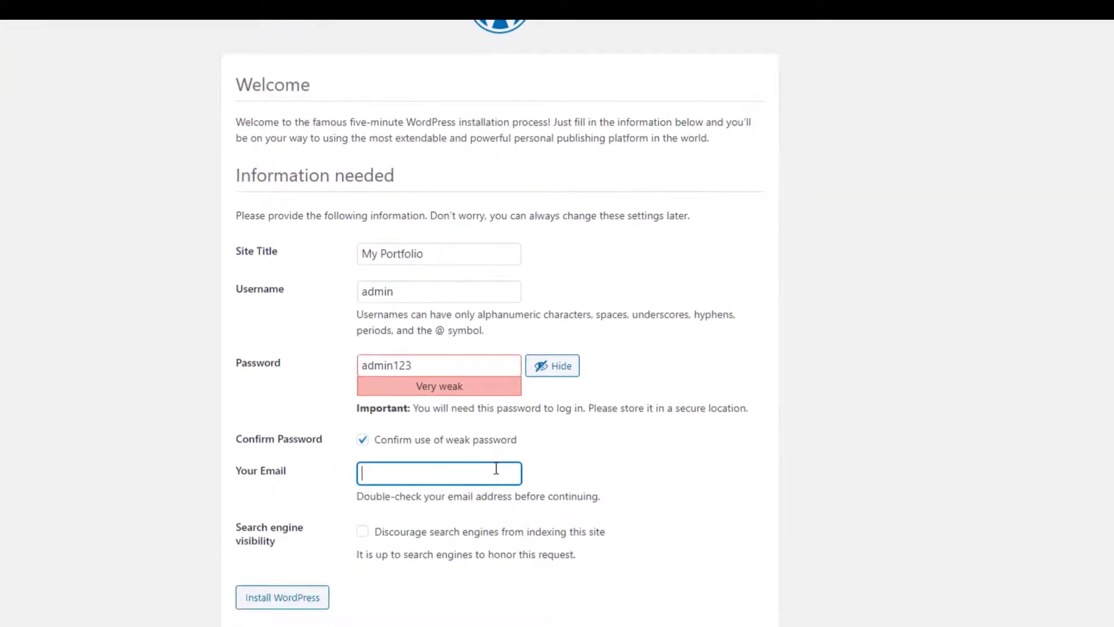
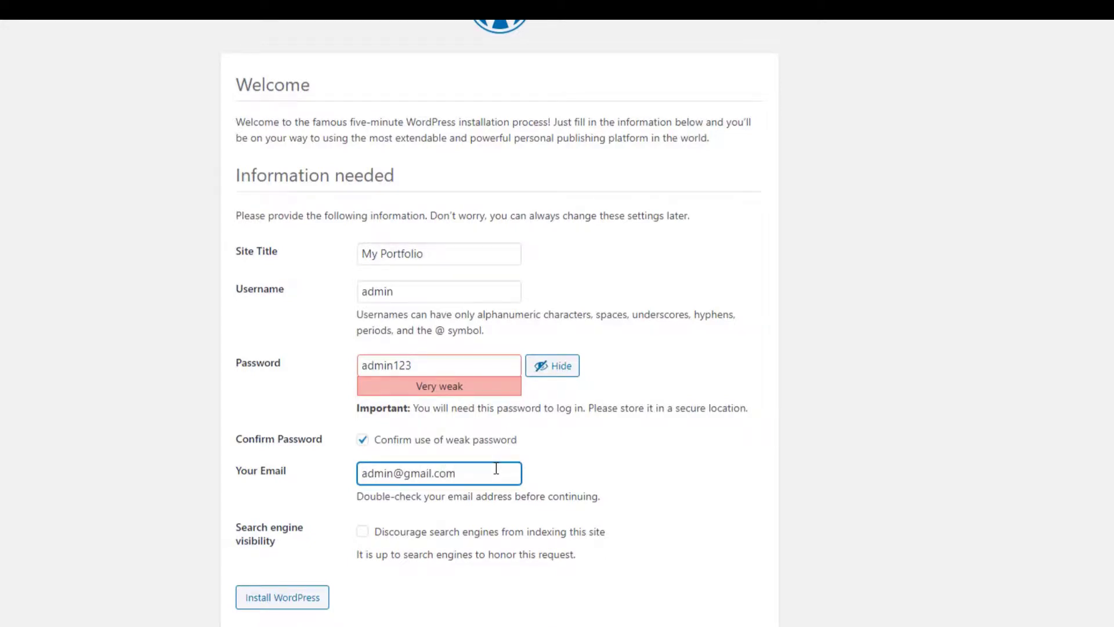
click(316, 603)
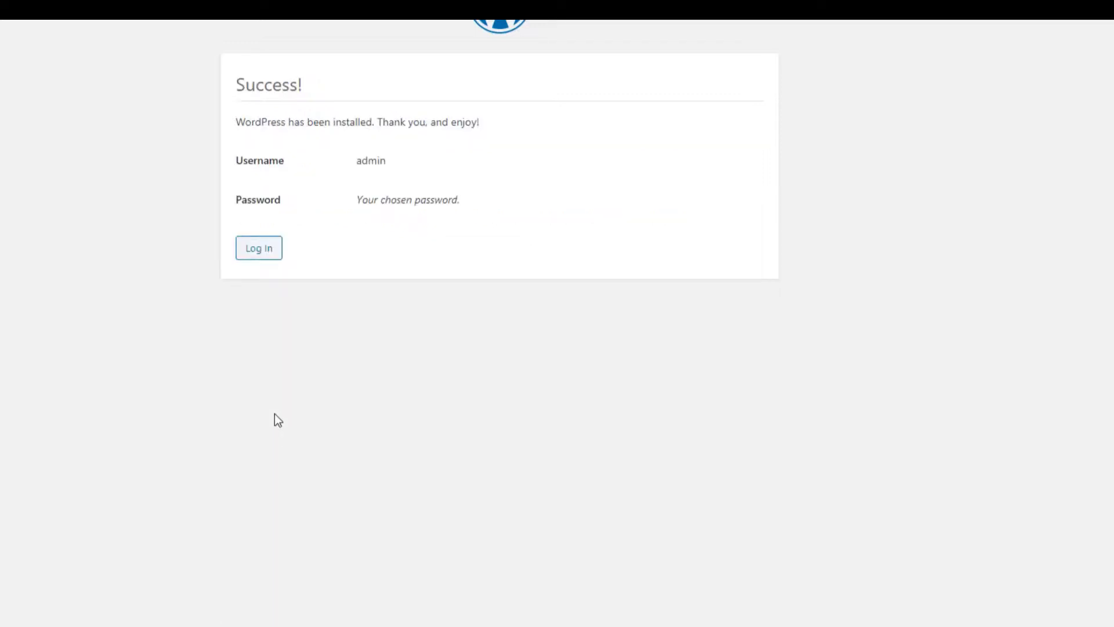
Step: Log in as admin with the account password to reach the Dashboard
click(276, 263)
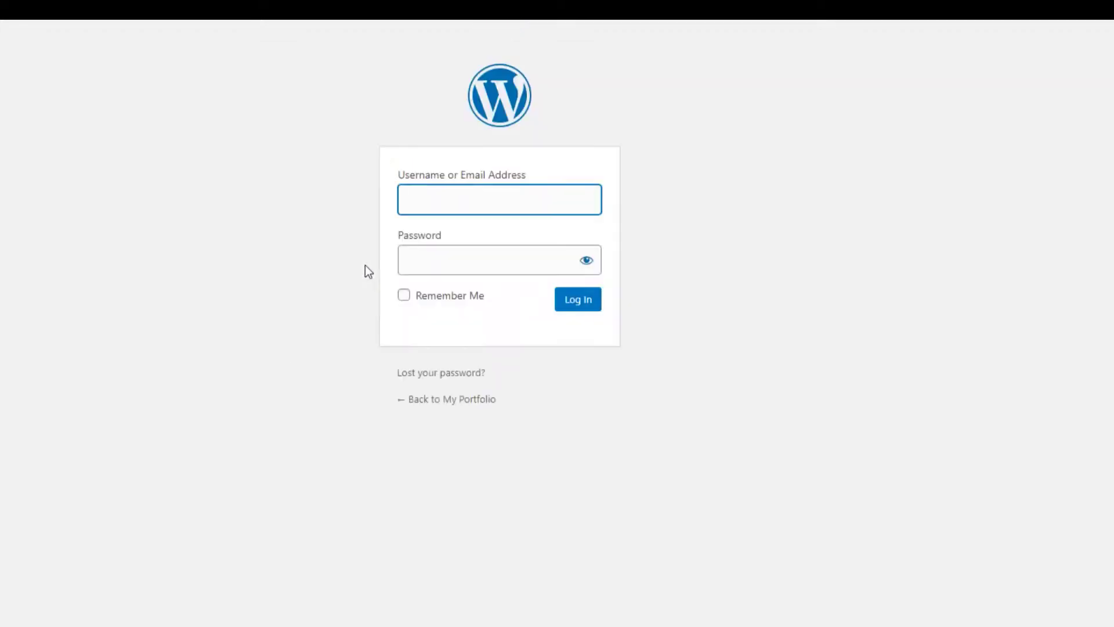
click(488, 190)
text(admin)
key(Tab)
text(********)
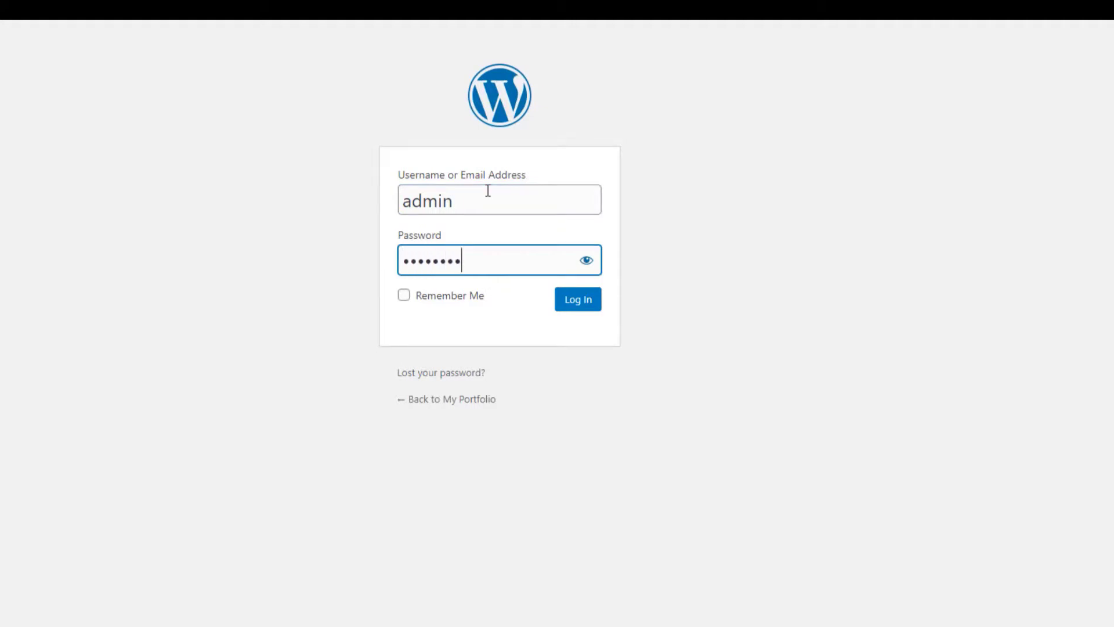
key(Return)
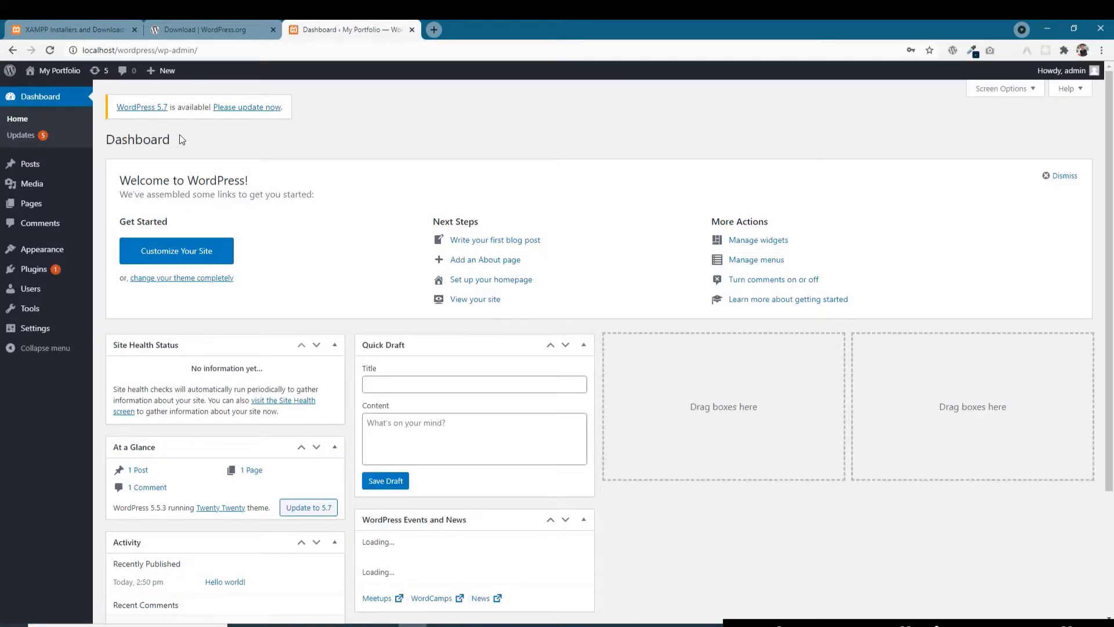
Step: Open the My Portfolio front page from the admin bar's Visit Site link in a new tab and view the Hello world! post
mouse_move(44, 173)
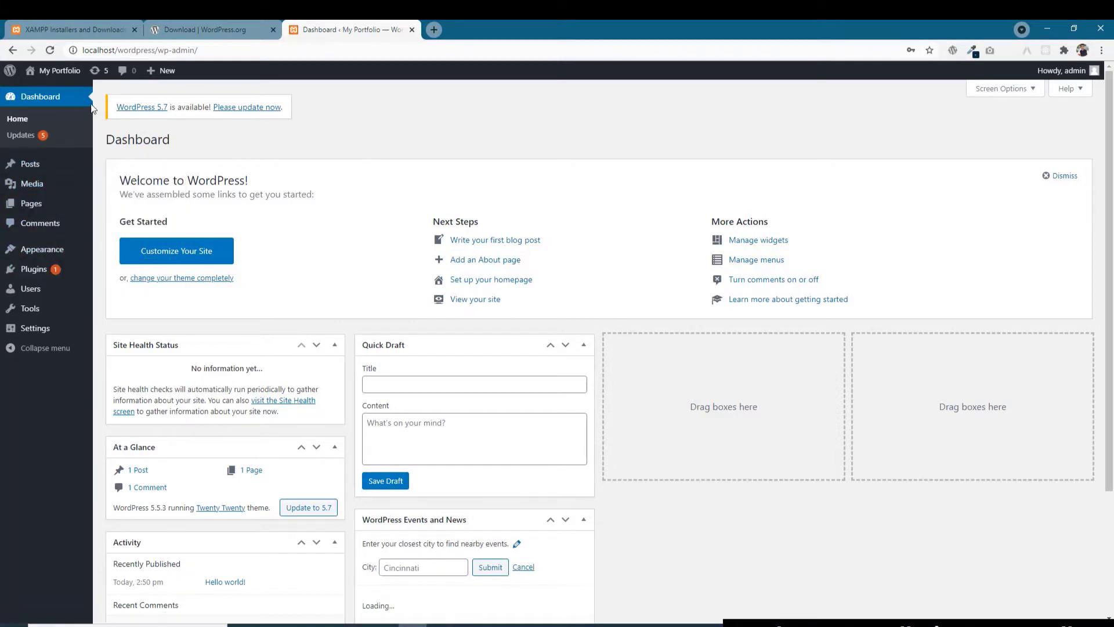
right_click(56, 93)
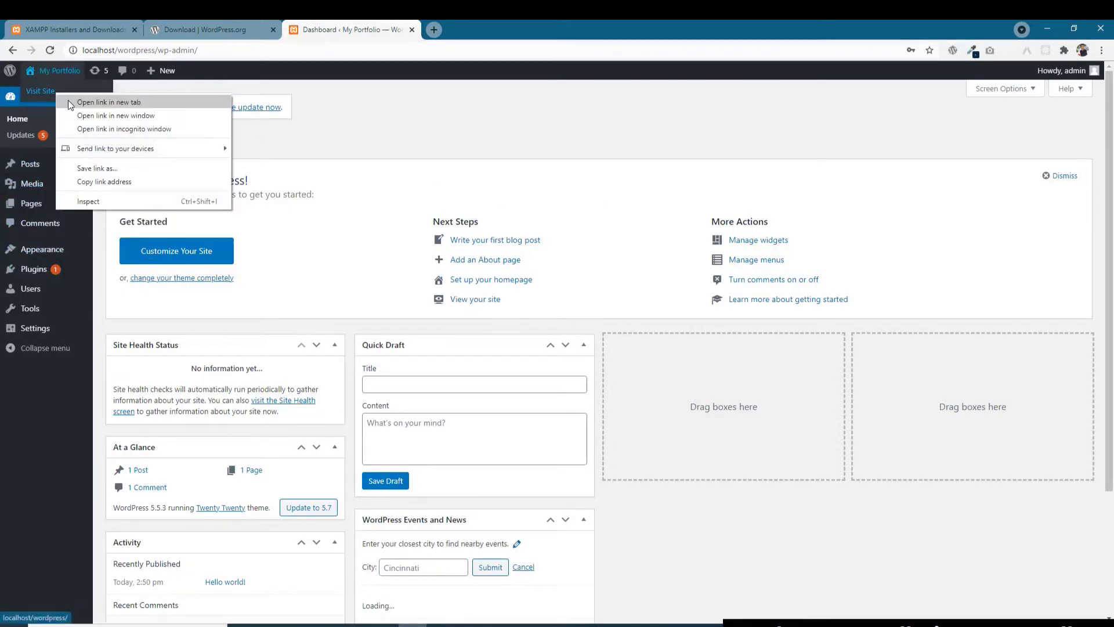
click(69, 104)
click(480, 27)
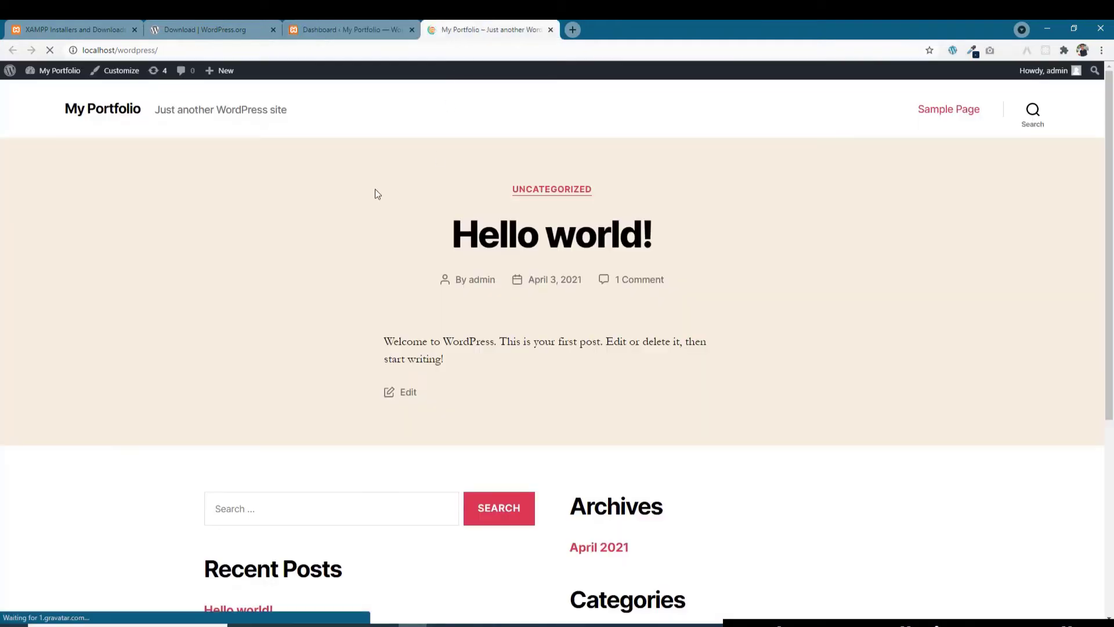
scroll(295, 194, down, 4)
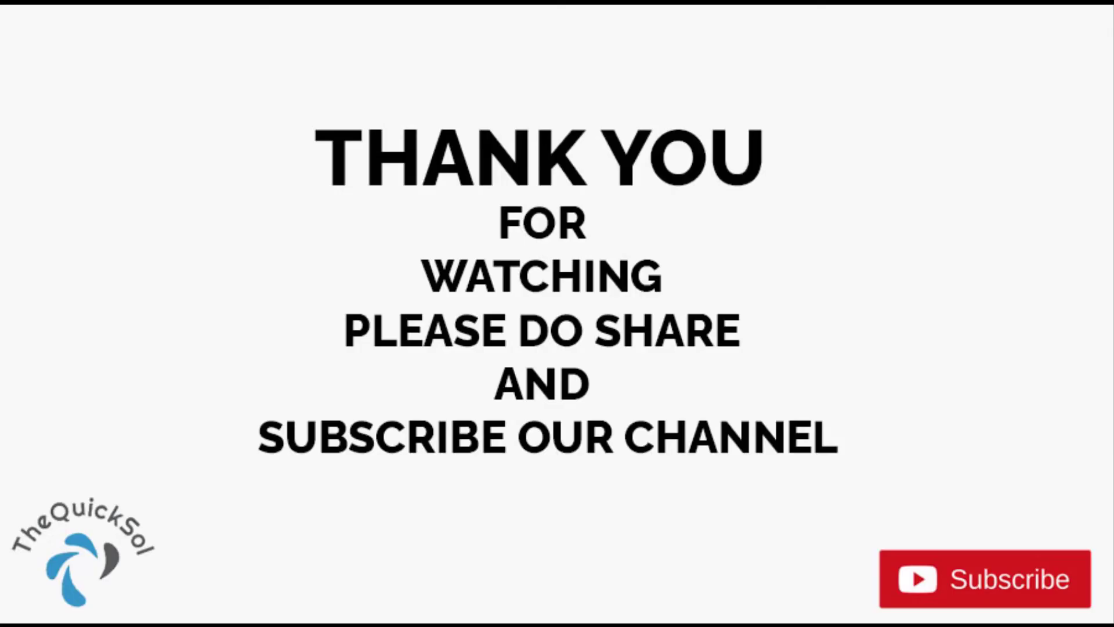